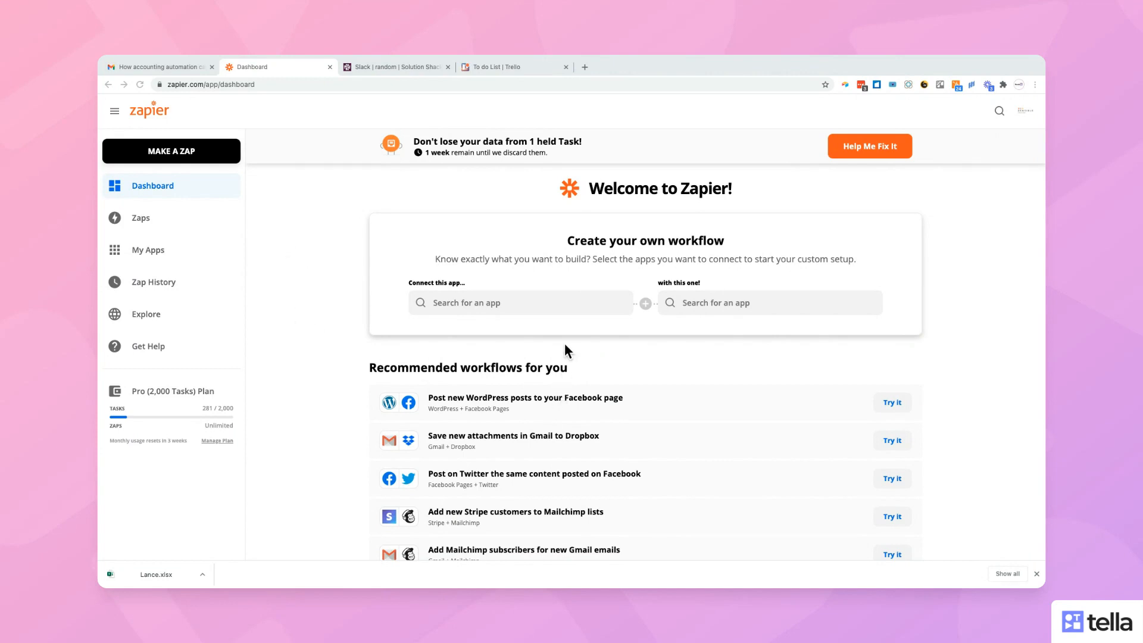
- Set up a custom workflow that connects Google Forms with Trello
left_click(468, 301)
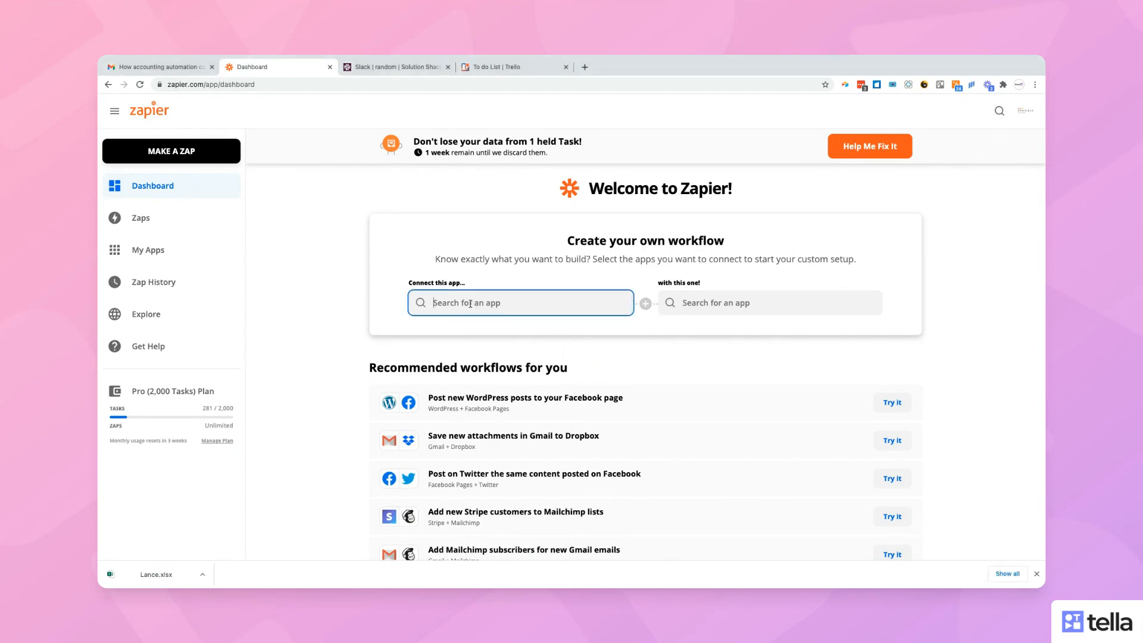
type("Google forms")
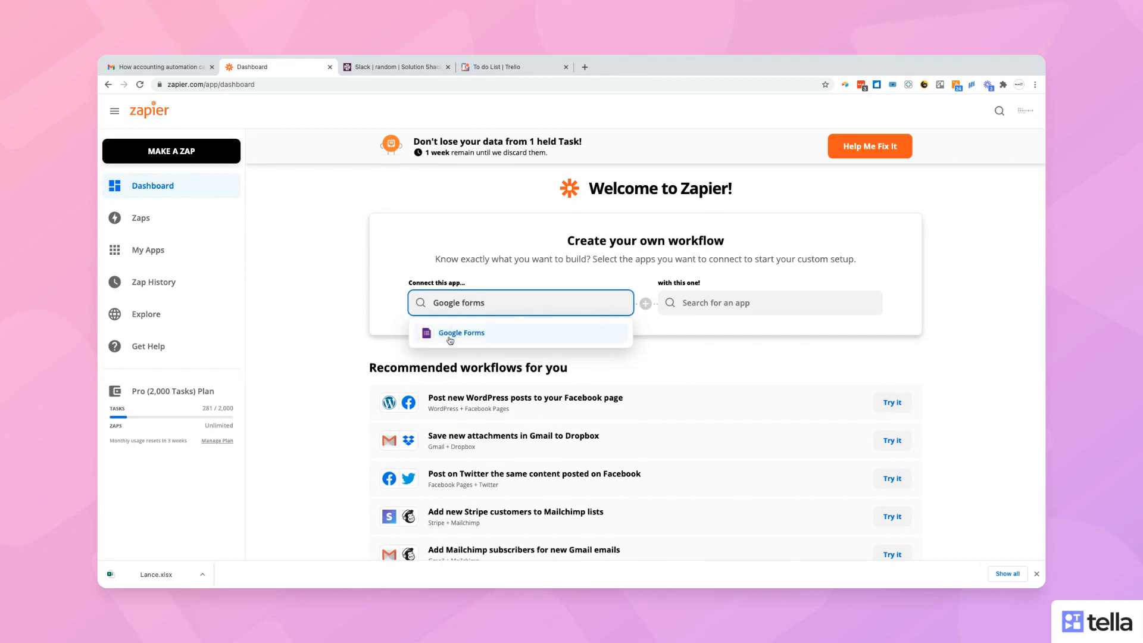
left_click(464, 332)
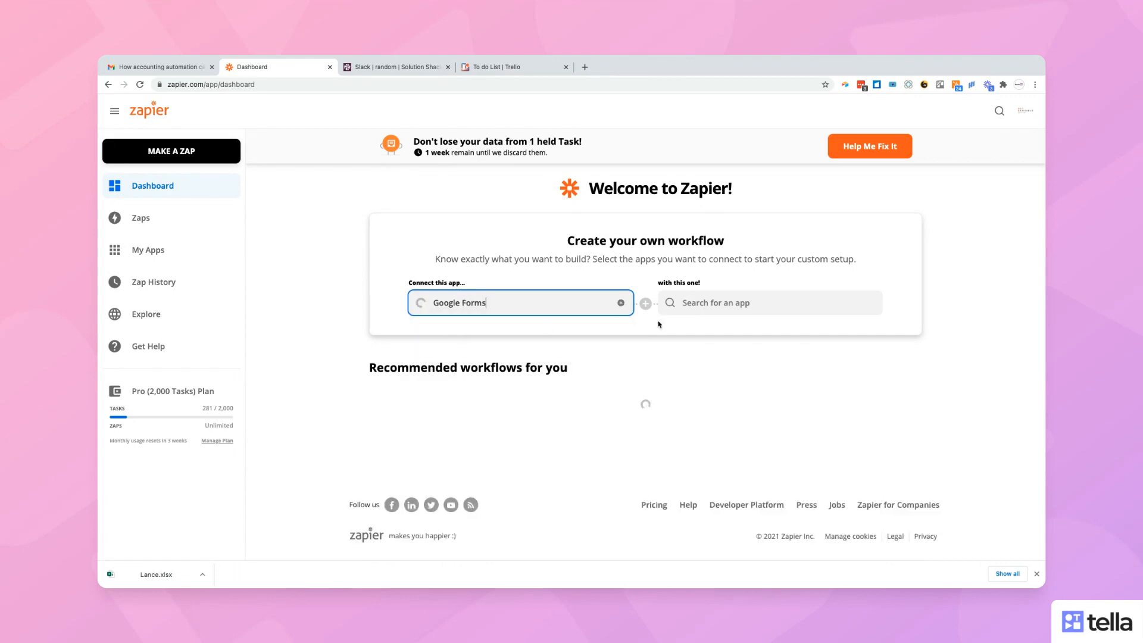
left_click(714, 308)
type("Tre")
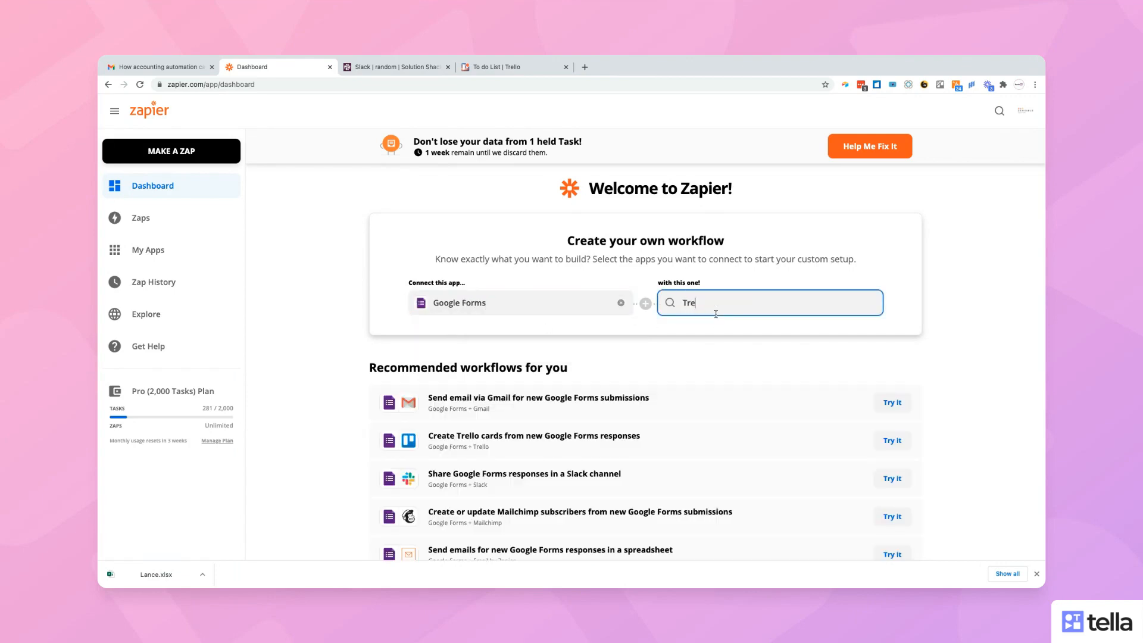
type("llo")
right_click(716, 314)
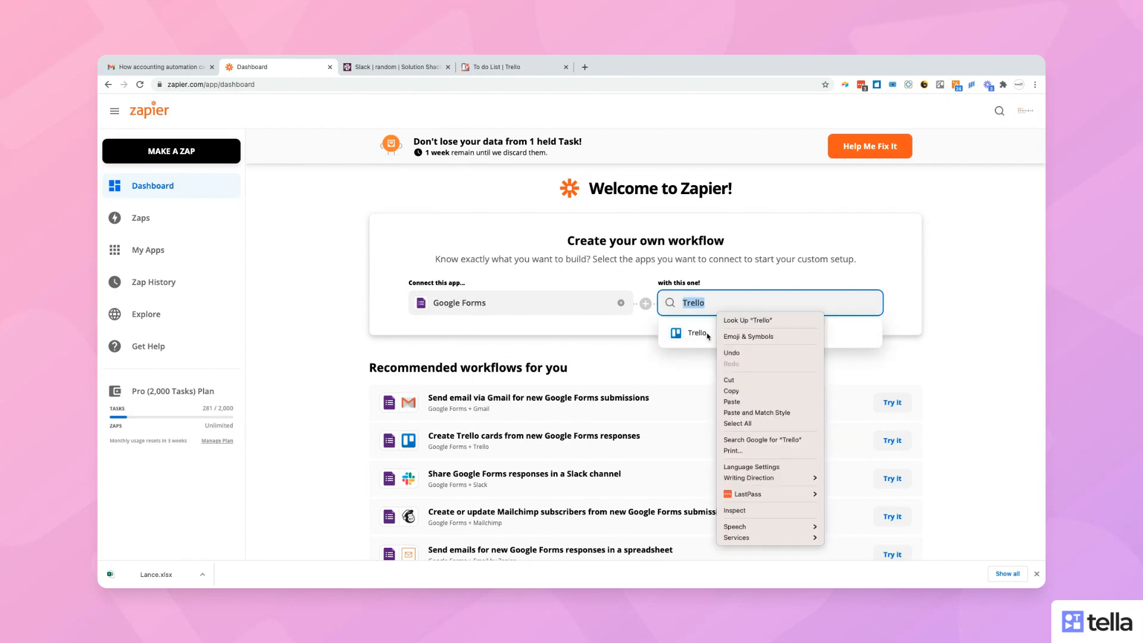
left_click(702, 335)
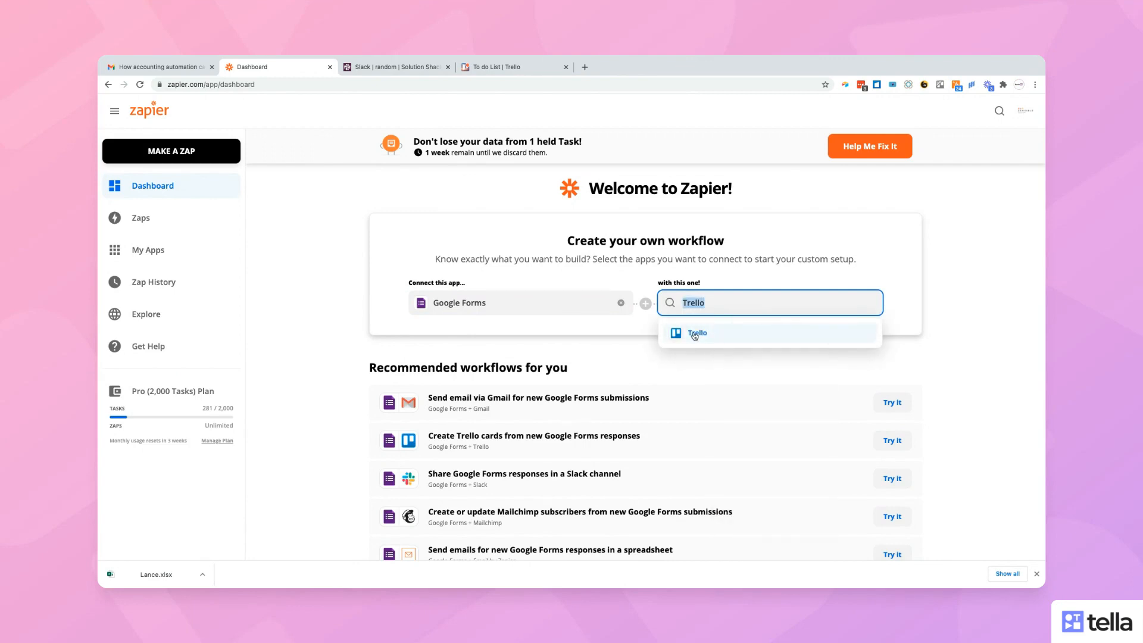
left_click(695, 334)
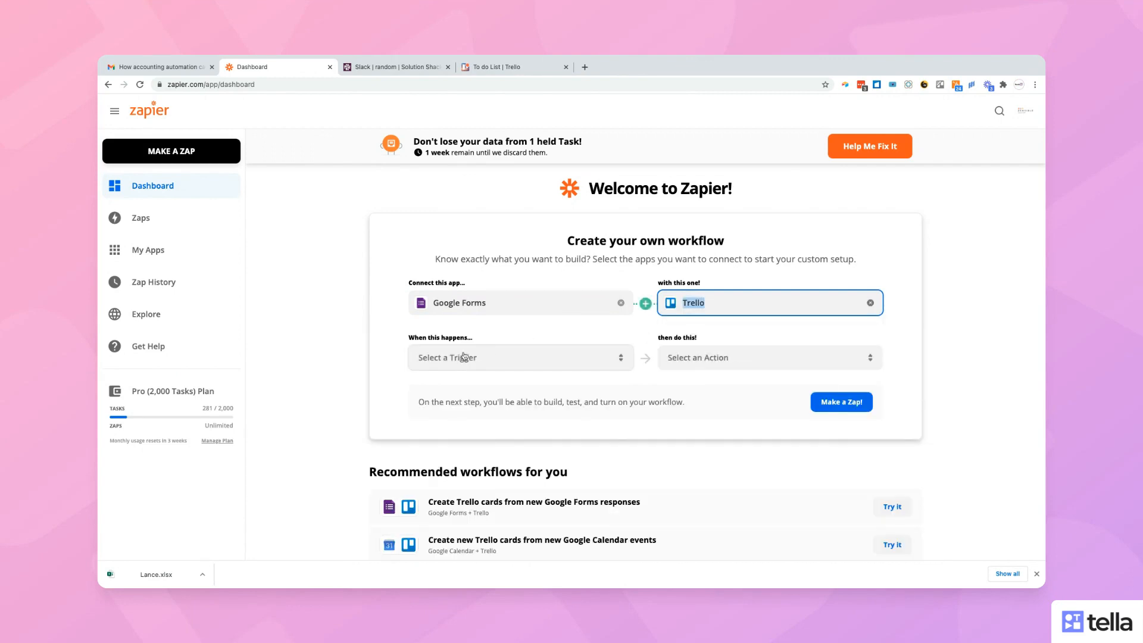
- Set the workflow's trigger to New Response in Spreadsheet and its action to Create Card, and open it in the Zap editor
left_click(489, 364)
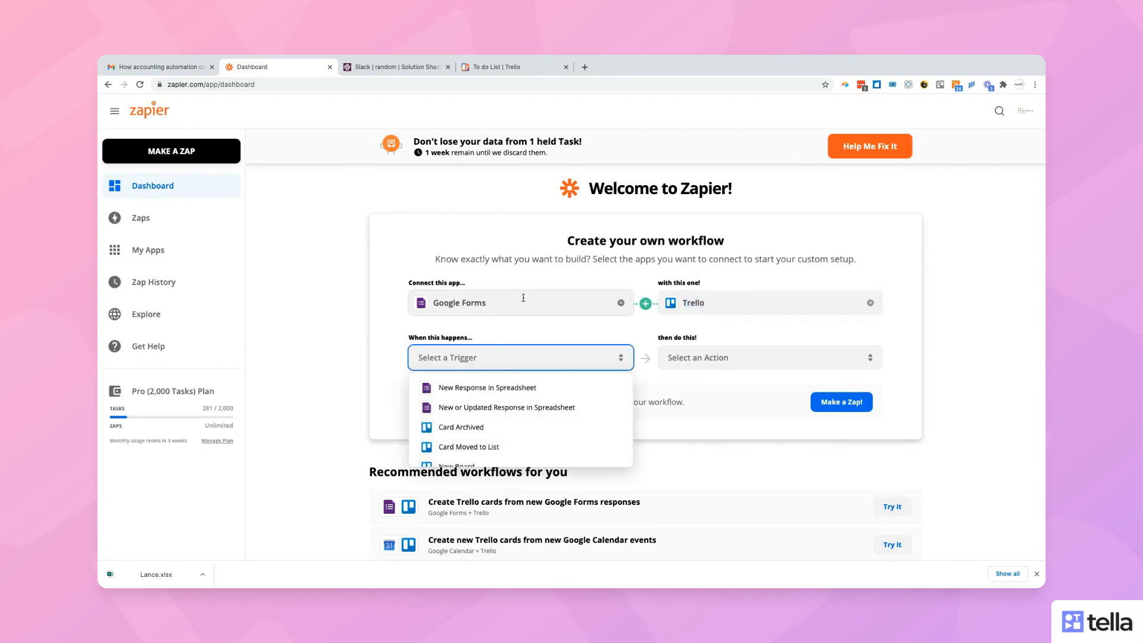
left_click(458, 388)
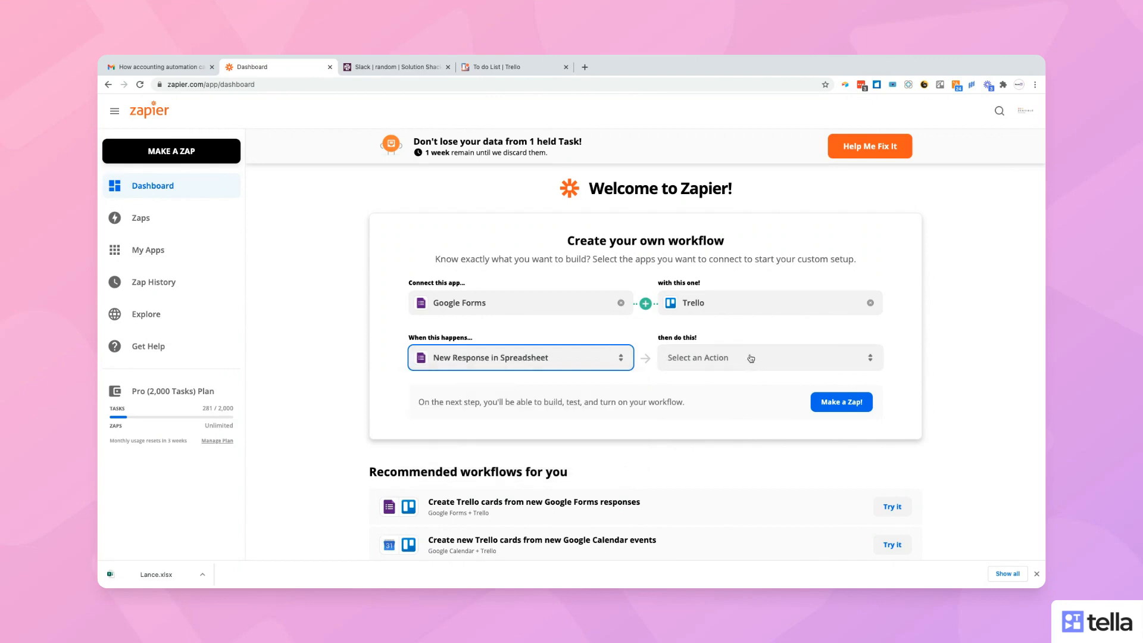
left_click(835, 358)
scroll(803, 434, "down", 5)
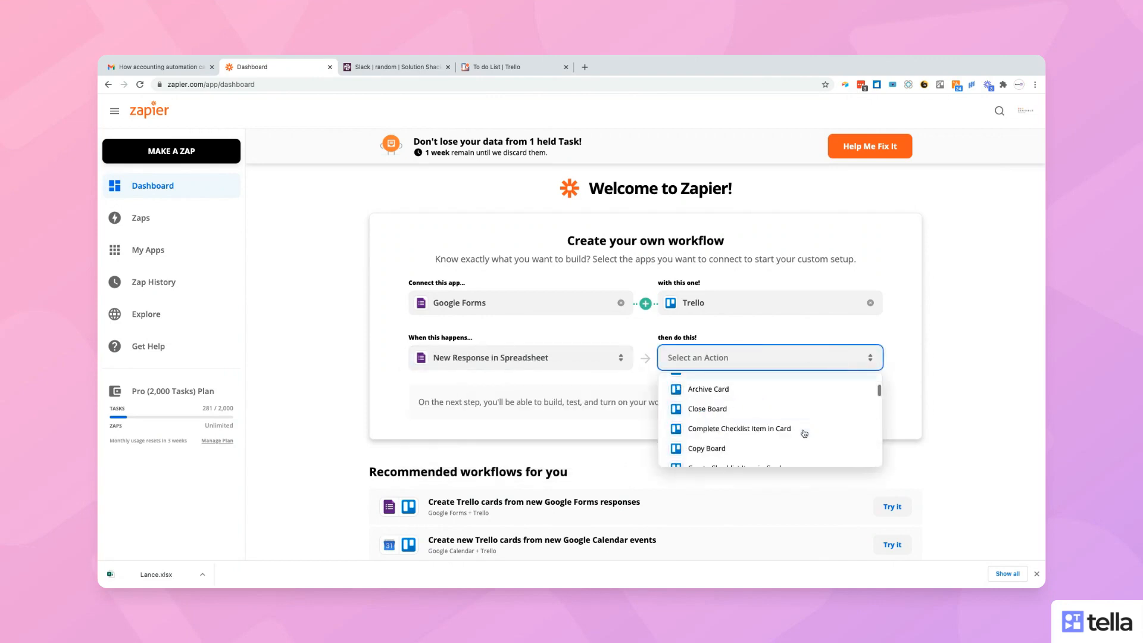
scroll(803, 433, "down", 5)
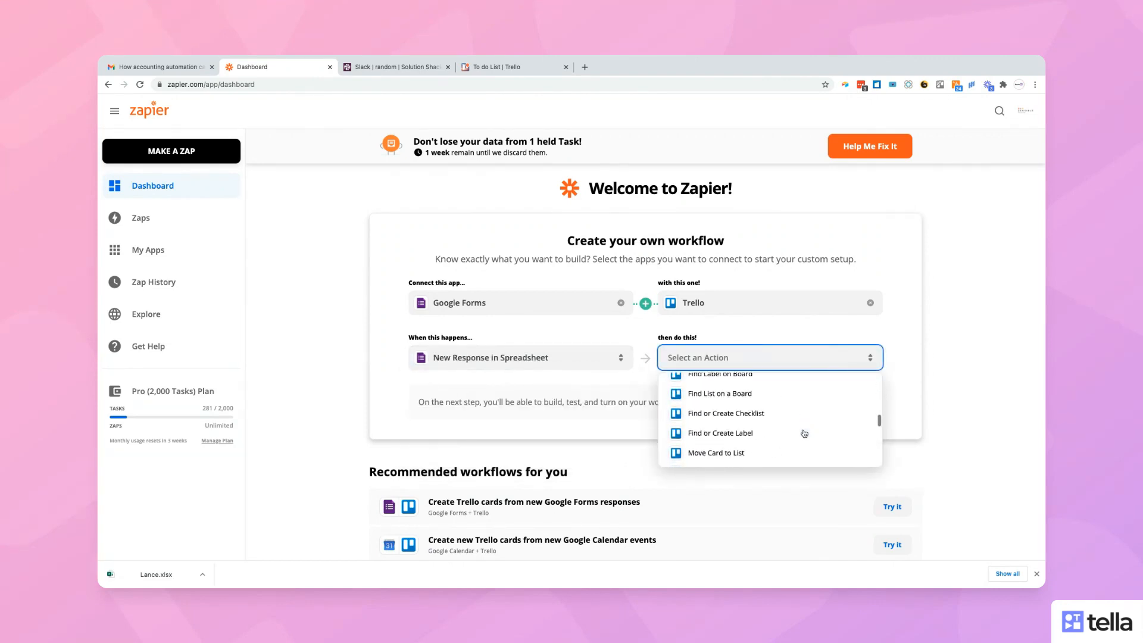
scroll(726, 433, "down", 1)
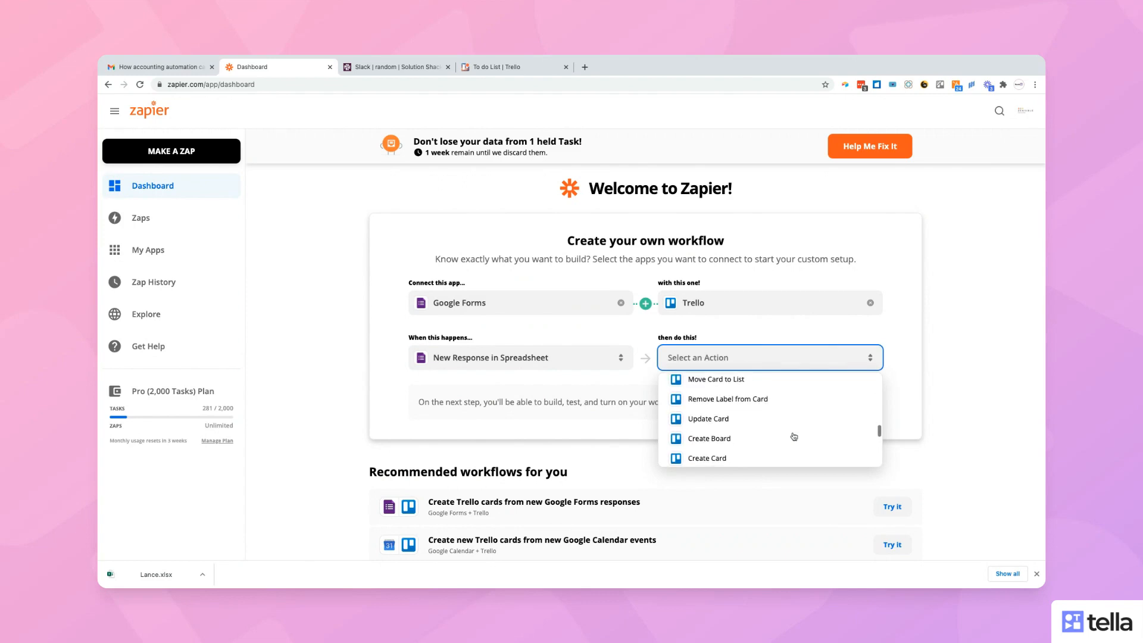
left_click(705, 456)
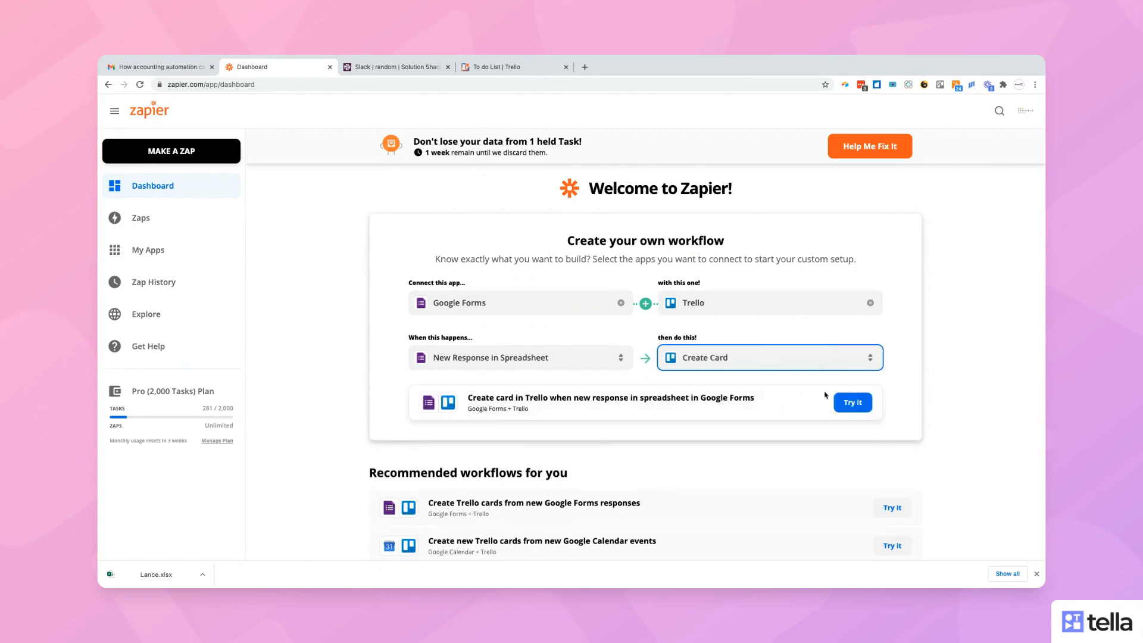
left_click(853, 402)
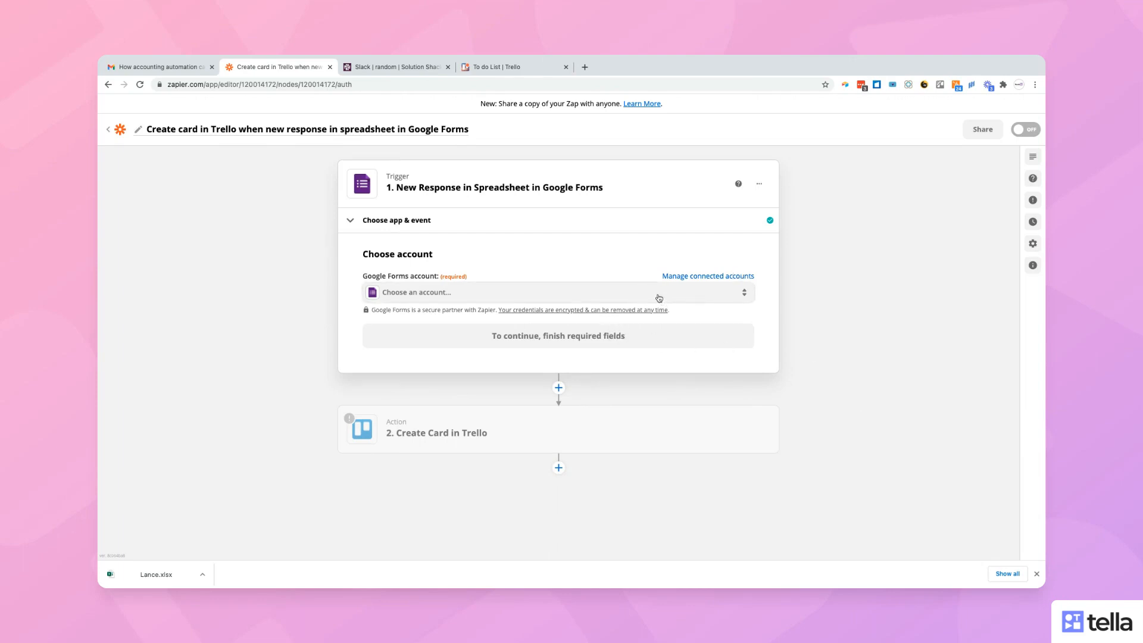
- Use the connected Google Forms account that is used in 1 Zap for the trigger and continue to the trigger setup
left_click(659, 298)
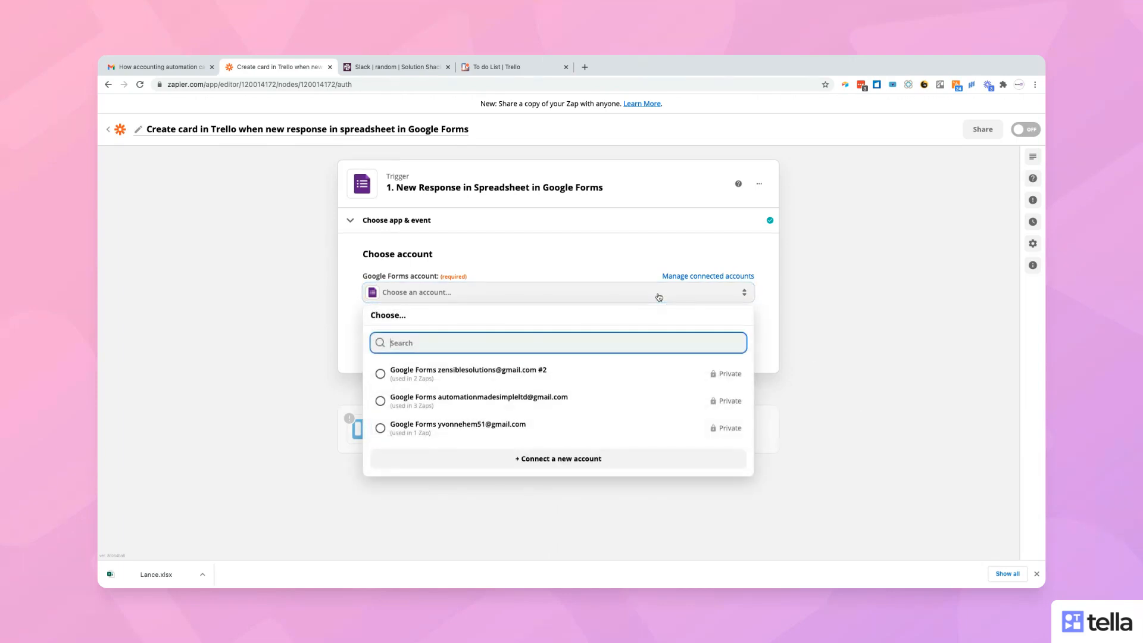
left_click(407, 427)
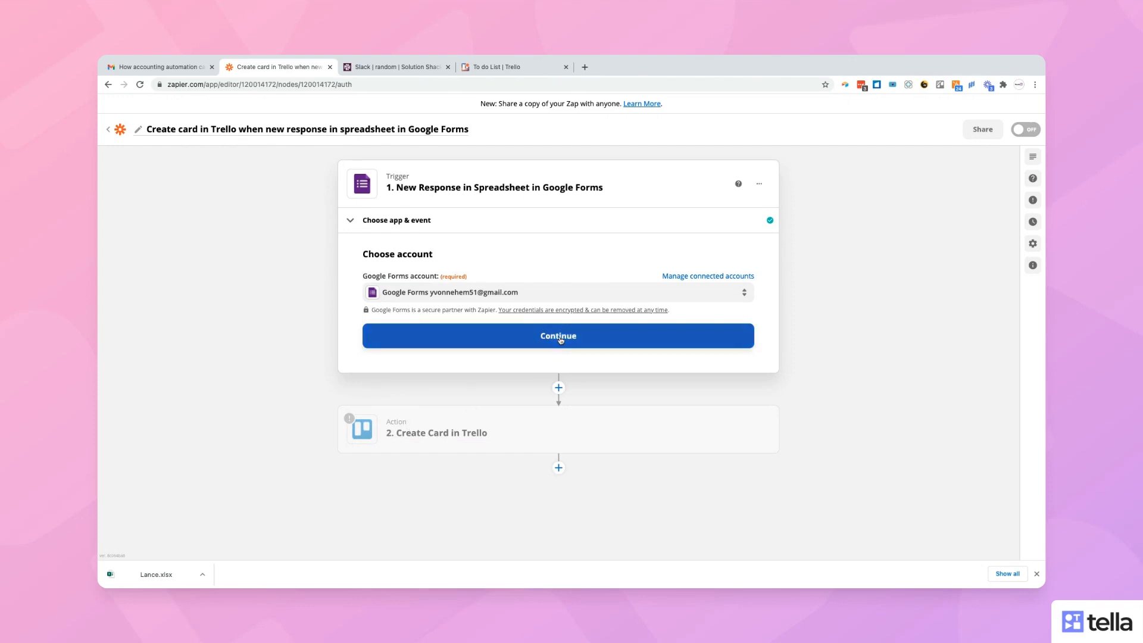
left_click(559, 337)
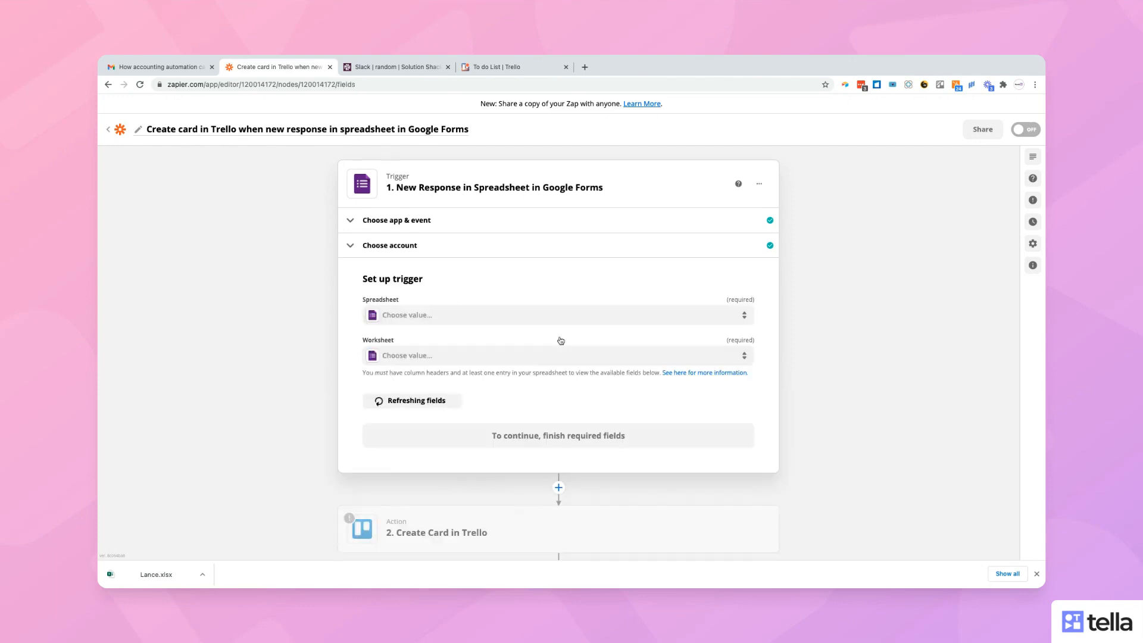
- Set the trigger's spreadsheet to Contact Information (Responses) and its worksheet to Form responses 1, and continue to the trigger test
left_click(419, 318)
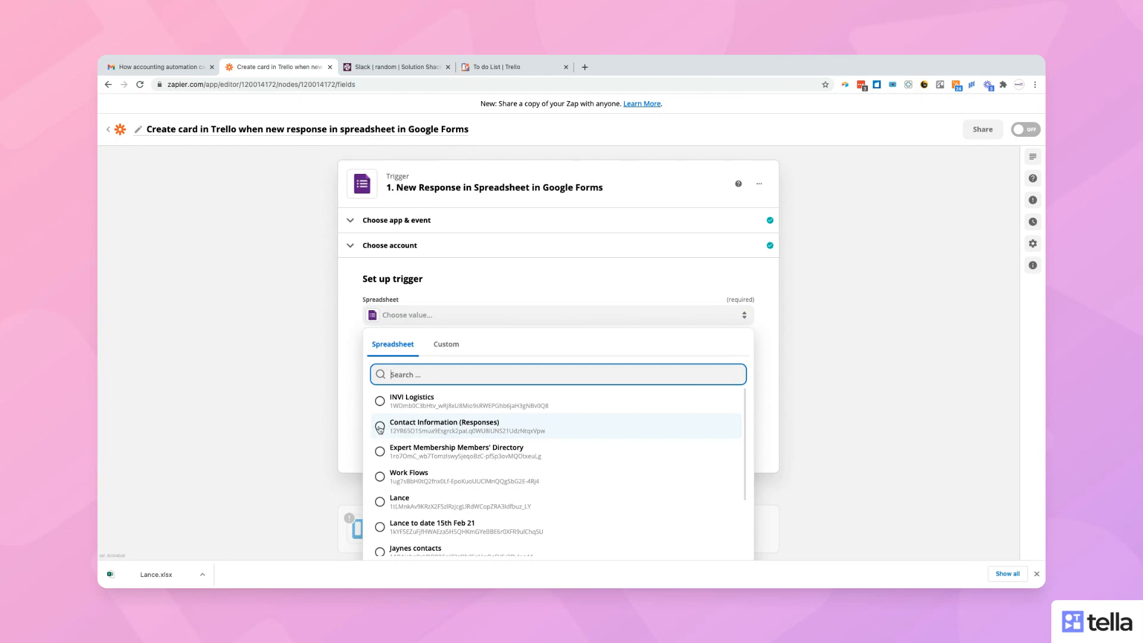
left_click(380, 427)
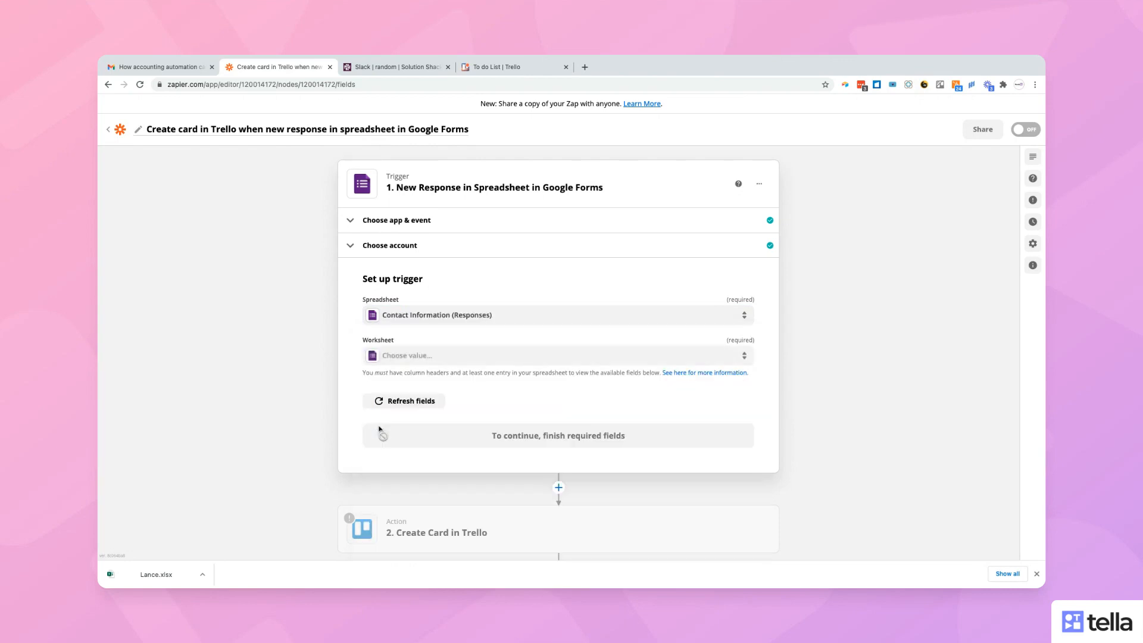
left_click(445, 357)
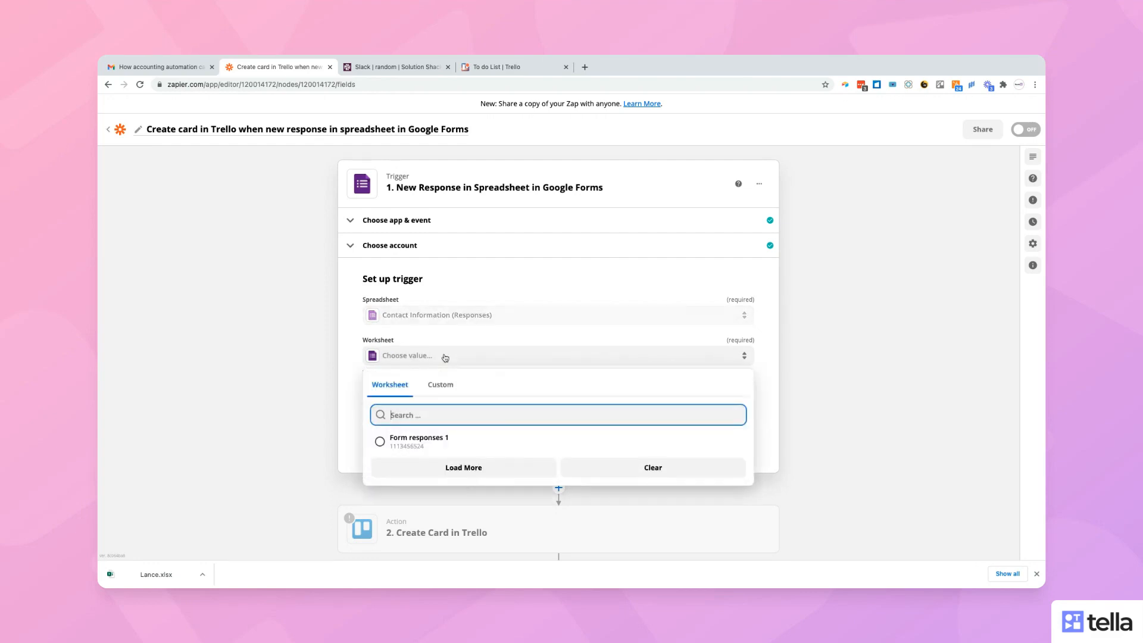
left_click(379, 443)
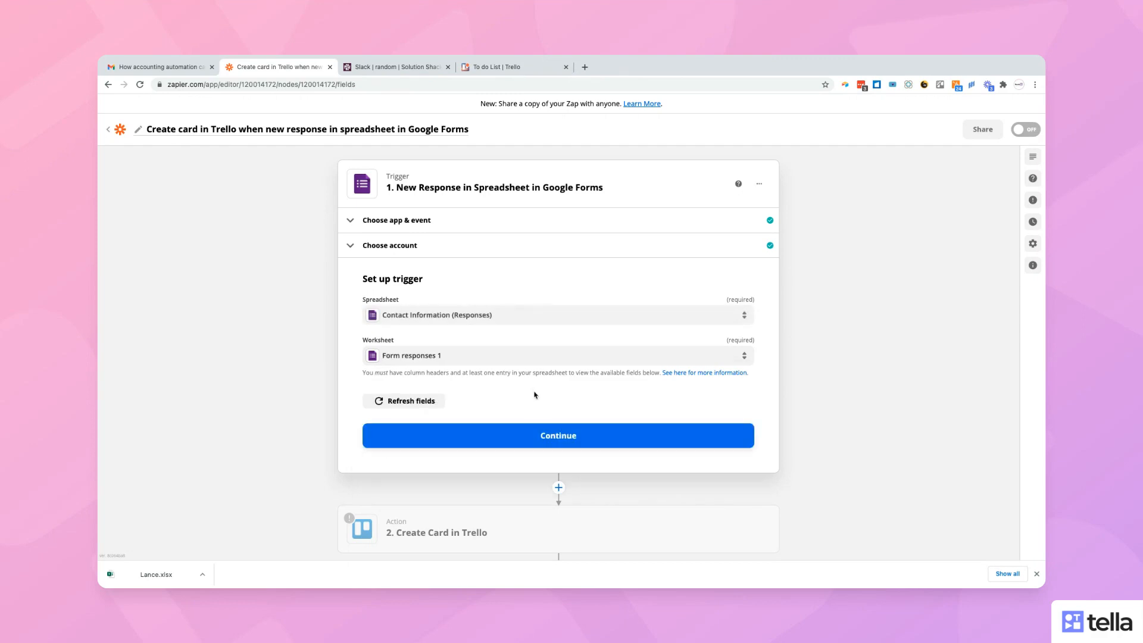
left_click(563, 436)
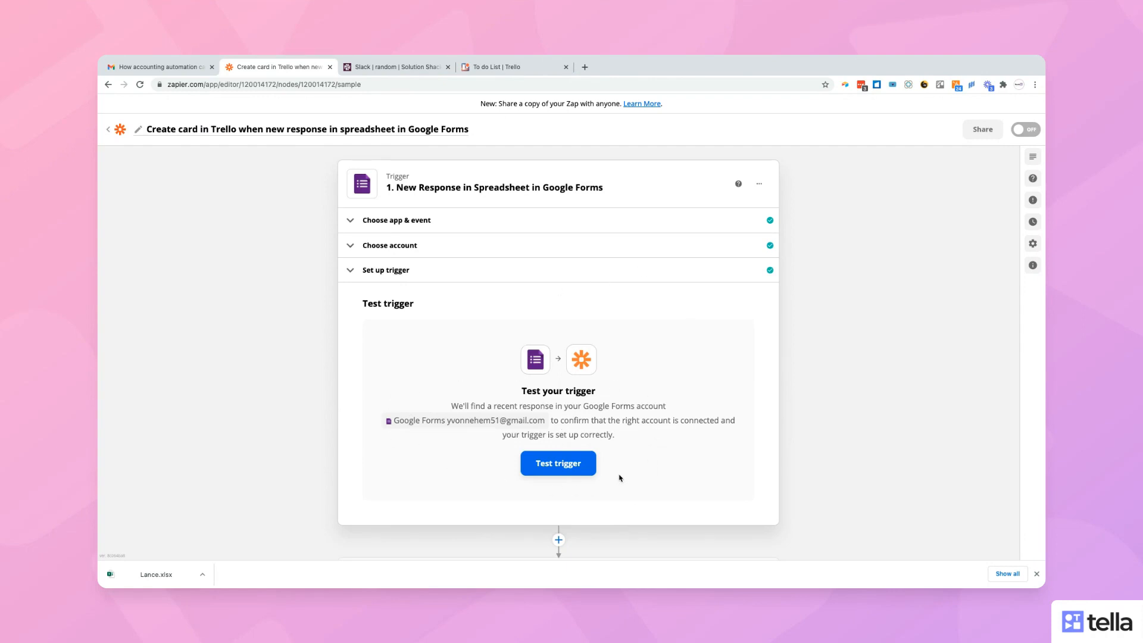
- Test the trigger, choose Response A as the sample data, and continue to the Trello action
left_click(563, 465)
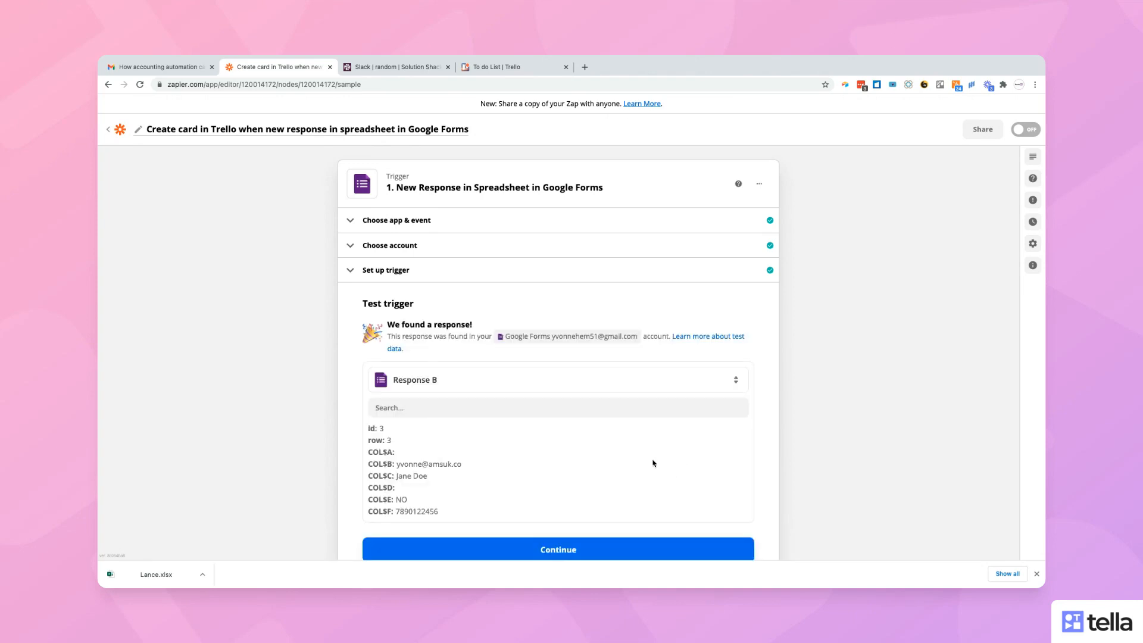
scroll(574, 459, "down", 2)
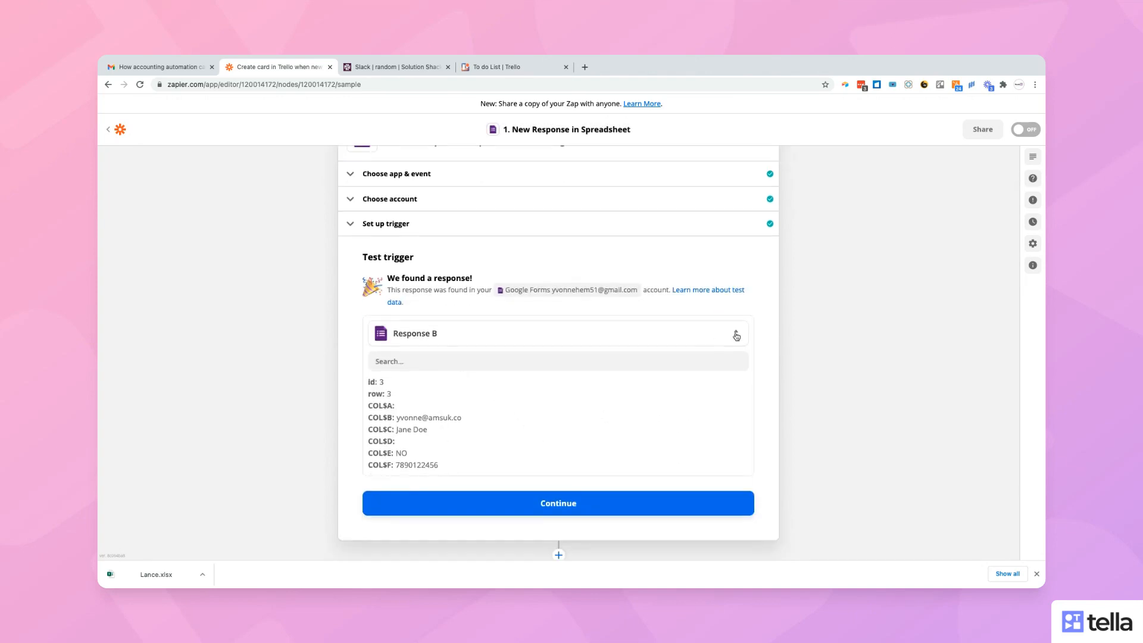
left_click(736, 335)
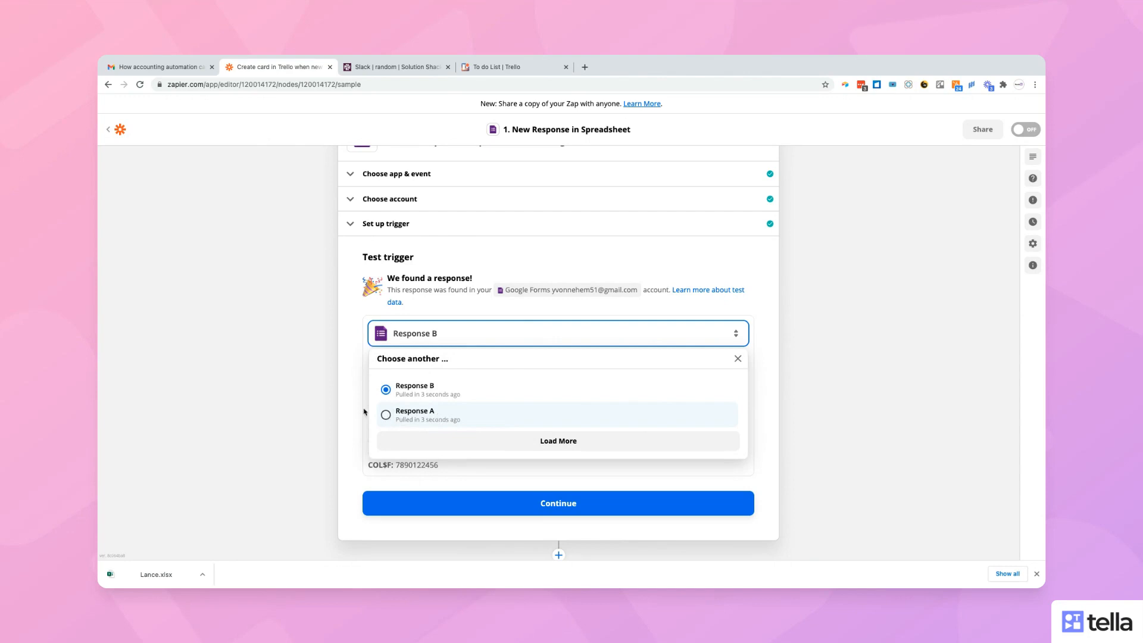
left_click(385, 415)
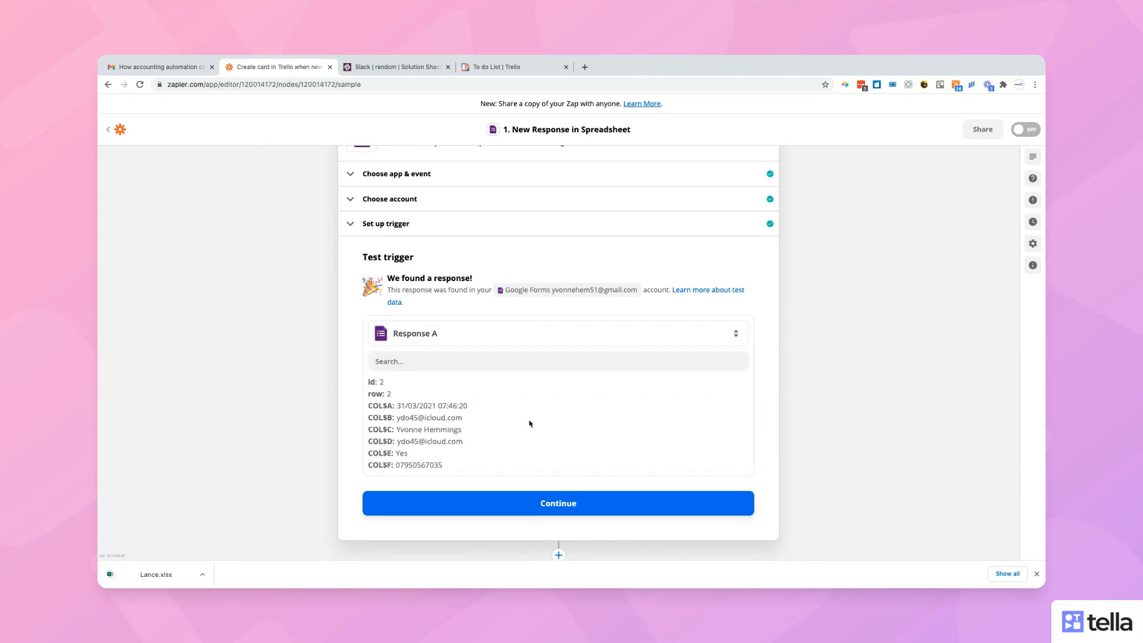
left_click(570, 505)
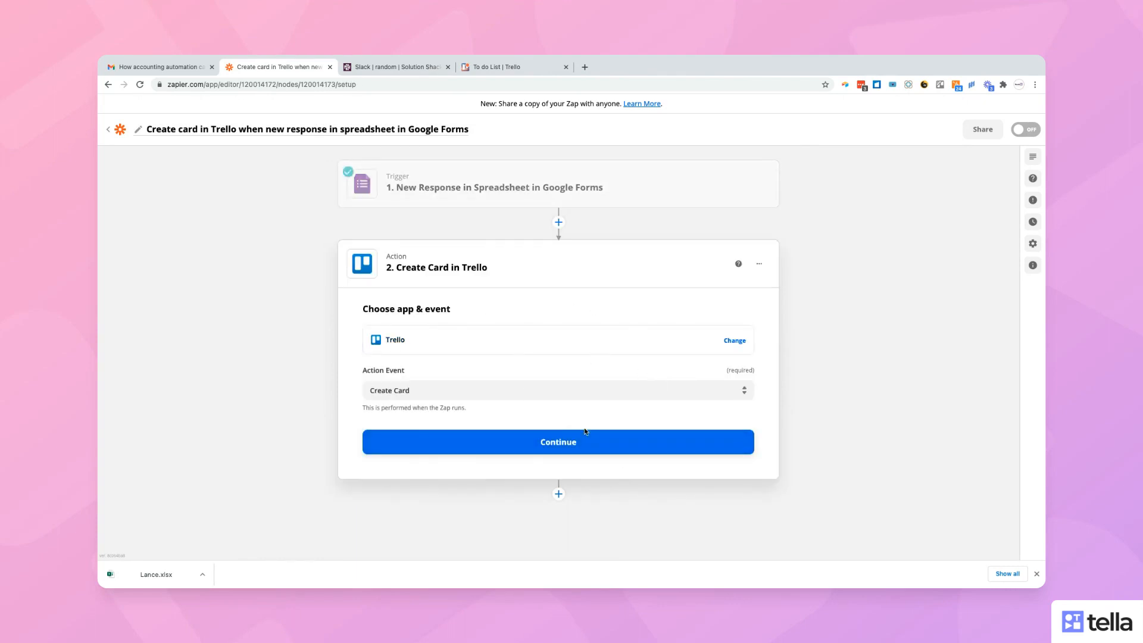
- Accept the Create Card event, choose the second listed Trello account, and continue to the action setup
left_click(563, 445)
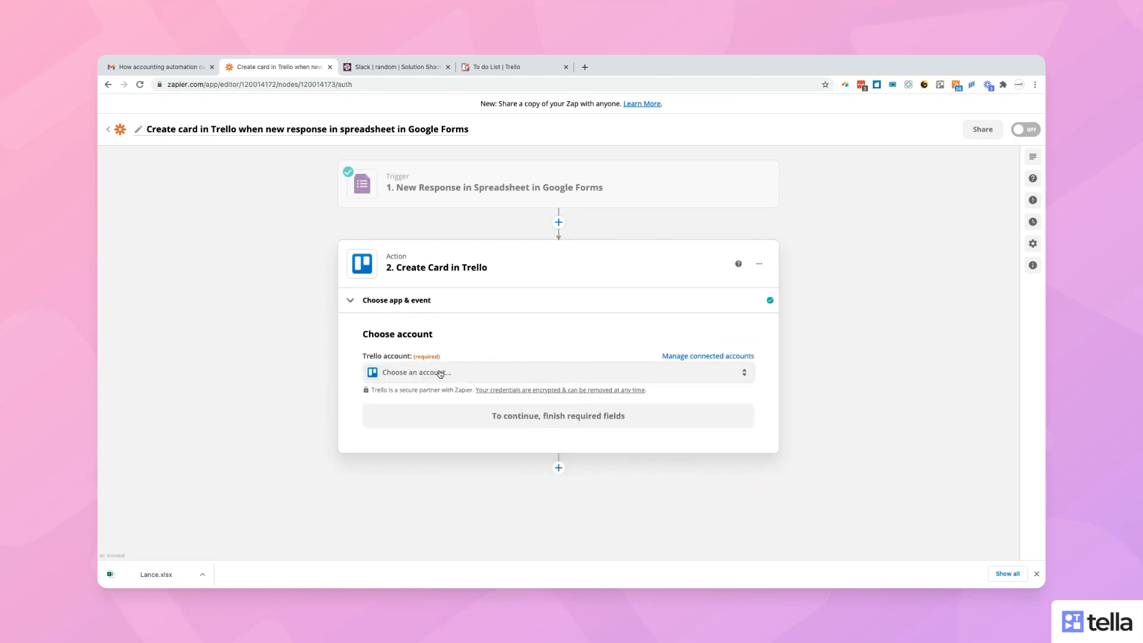
left_click(439, 373)
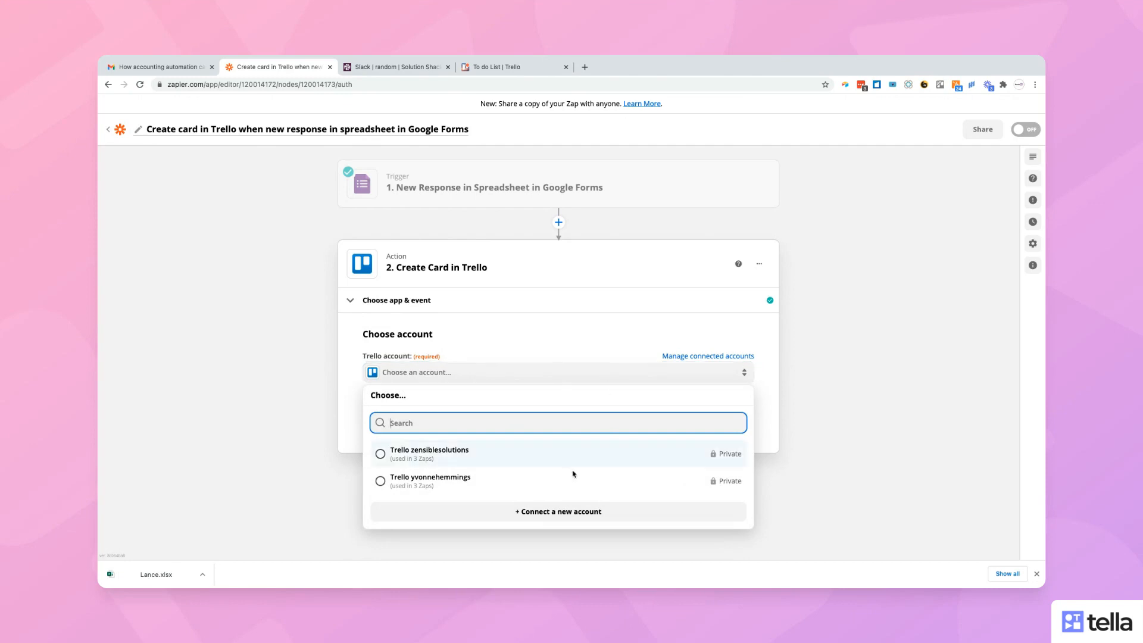
left_click(380, 482)
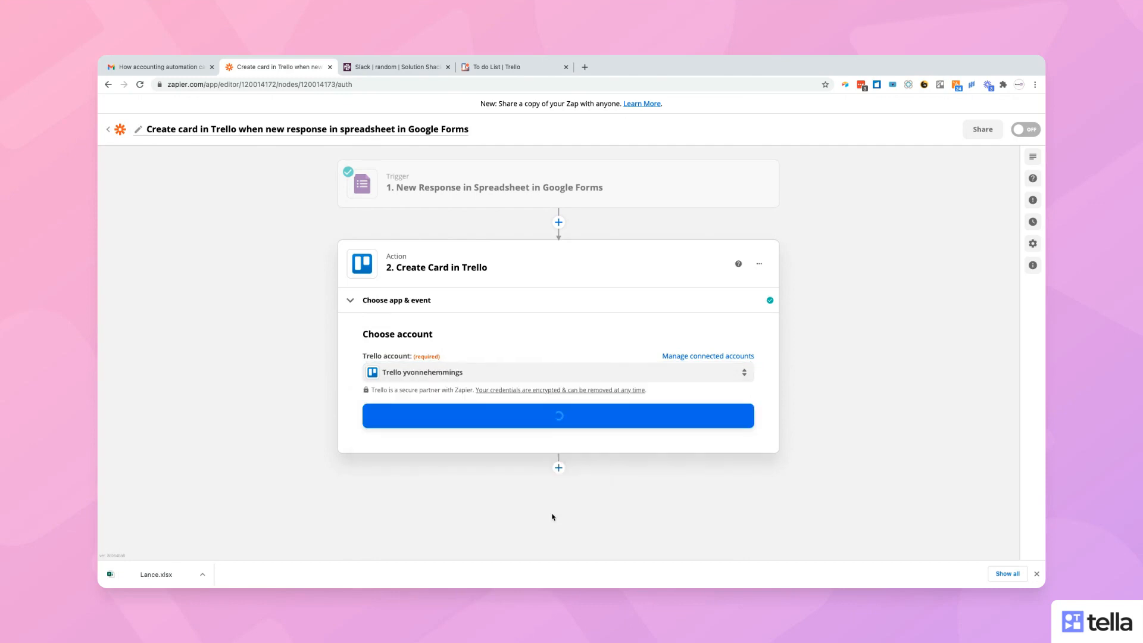
left_click(571, 421)
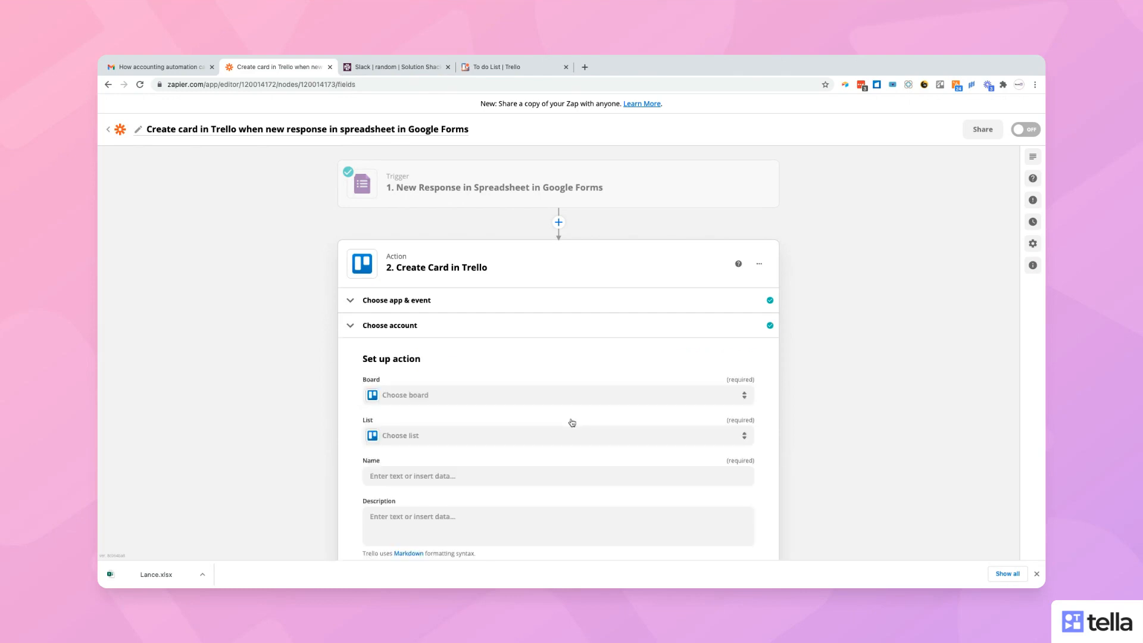
- Set the Trello card's board to To do List and its list to Google Form Responses
left_click(411, 395)
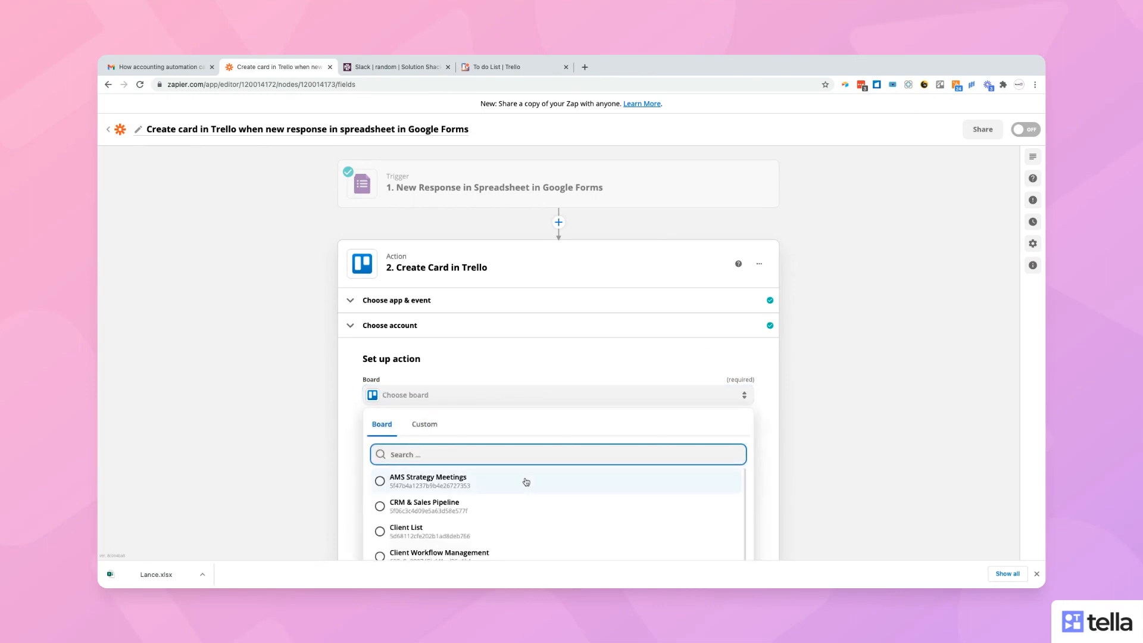
scroll(526, 482, "down", 10)
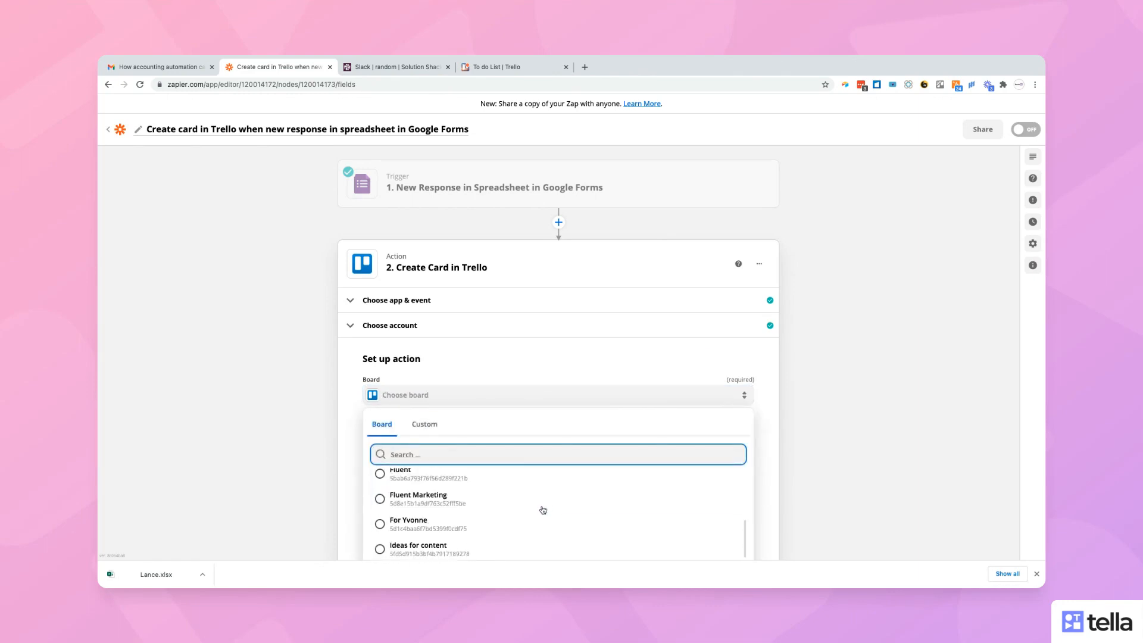
scroll(543, 510, "down", 15)
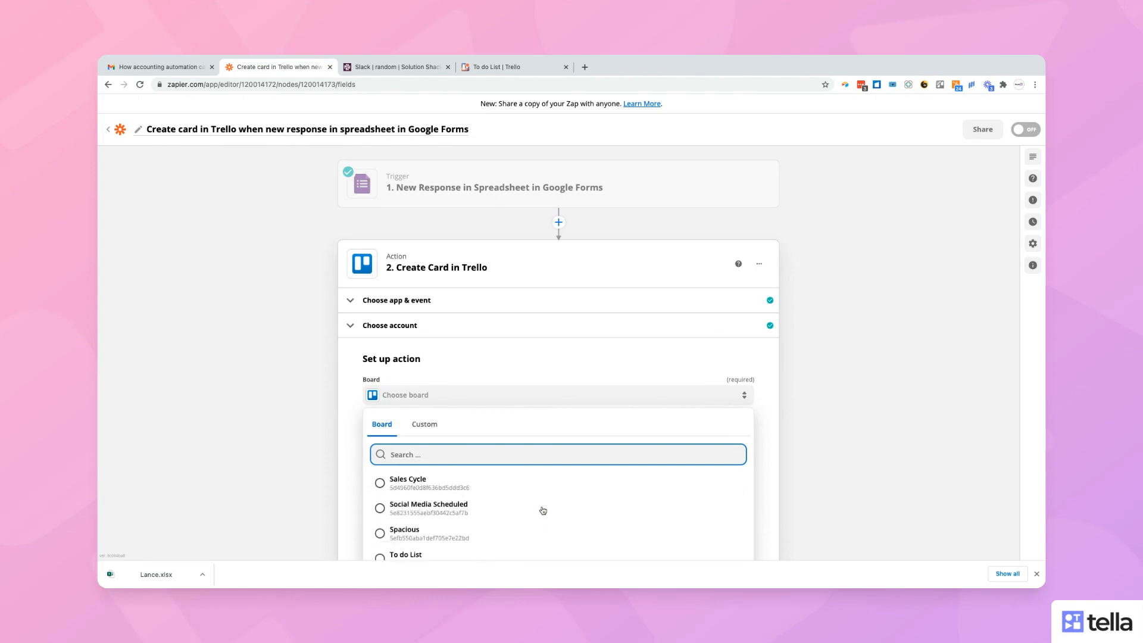
scroll(543, 510, "down", 3)
scroll(524, 510, "up", 1)
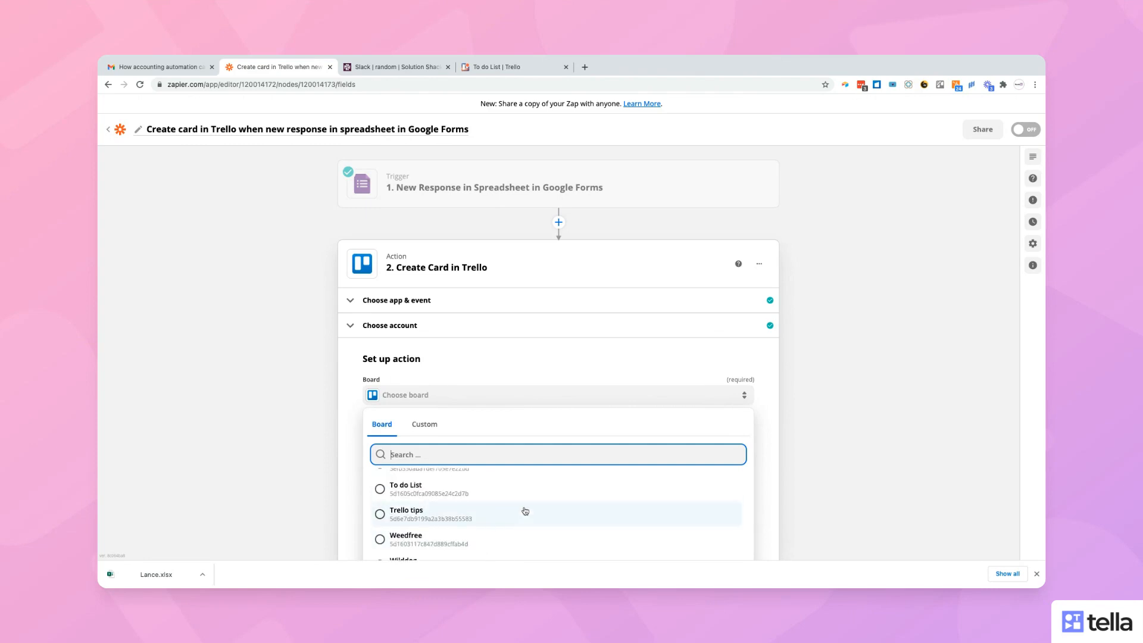
left_click(390, 490)
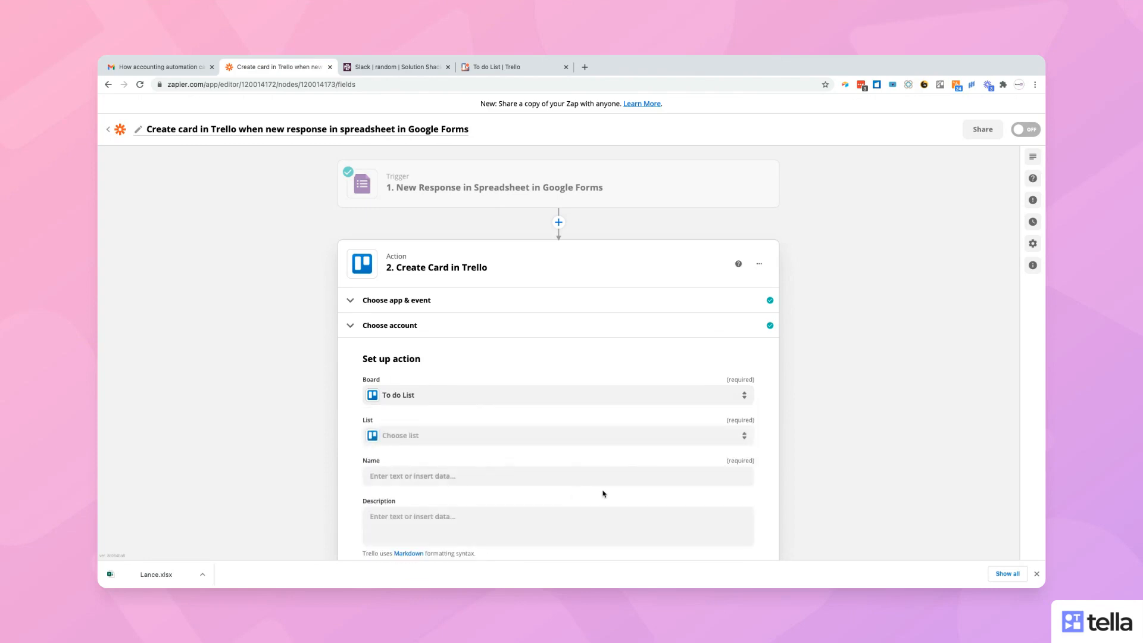
left_click(411, 437)
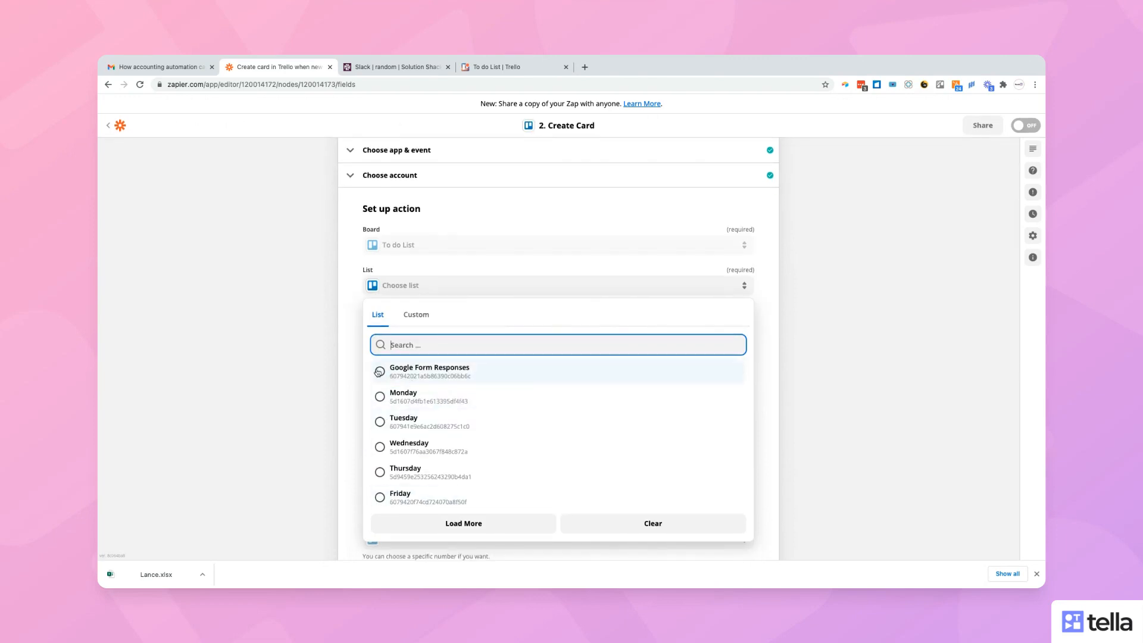
left_click(379, 372)
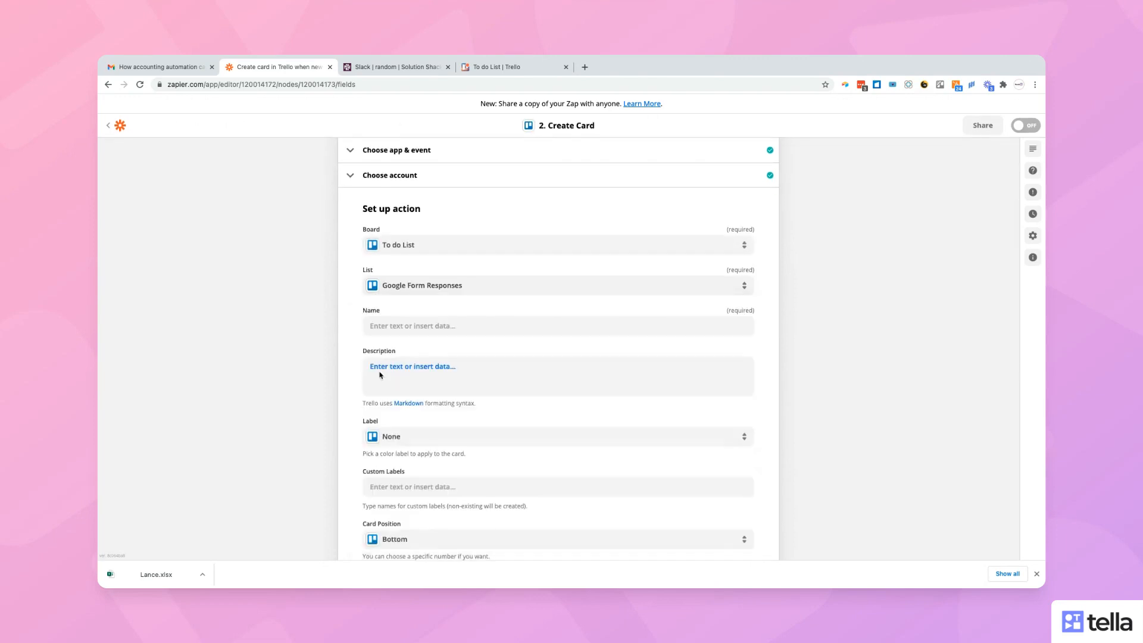
- Map the card's name to the Name answer from the Google Forms response
left_click(382, 326)
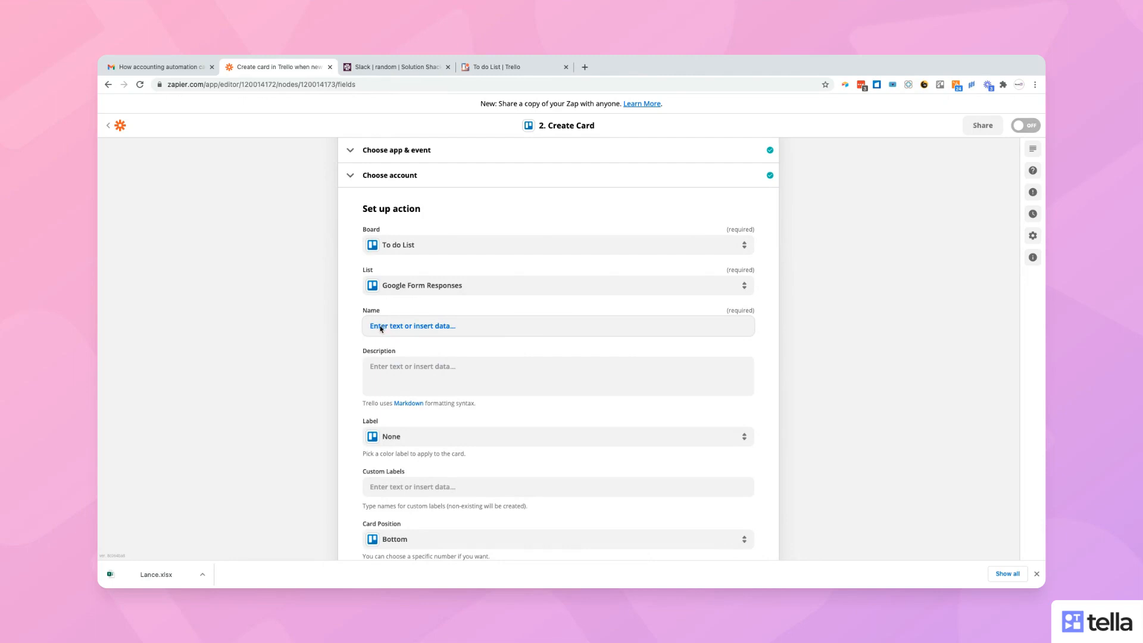
left_click(413, 326)
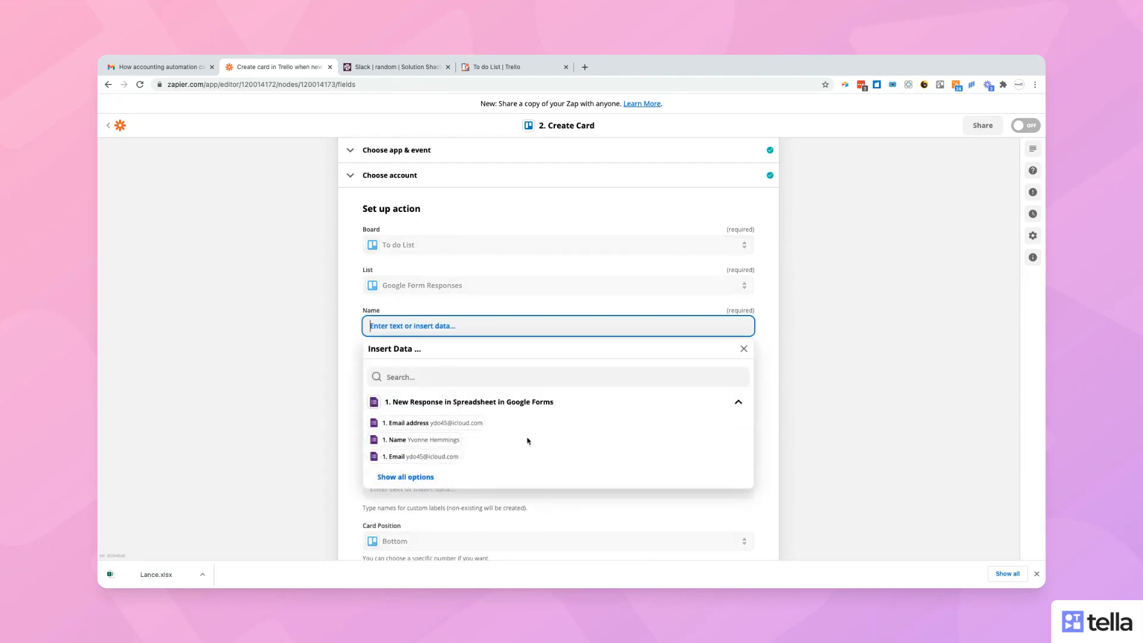
left_click(443, 442)
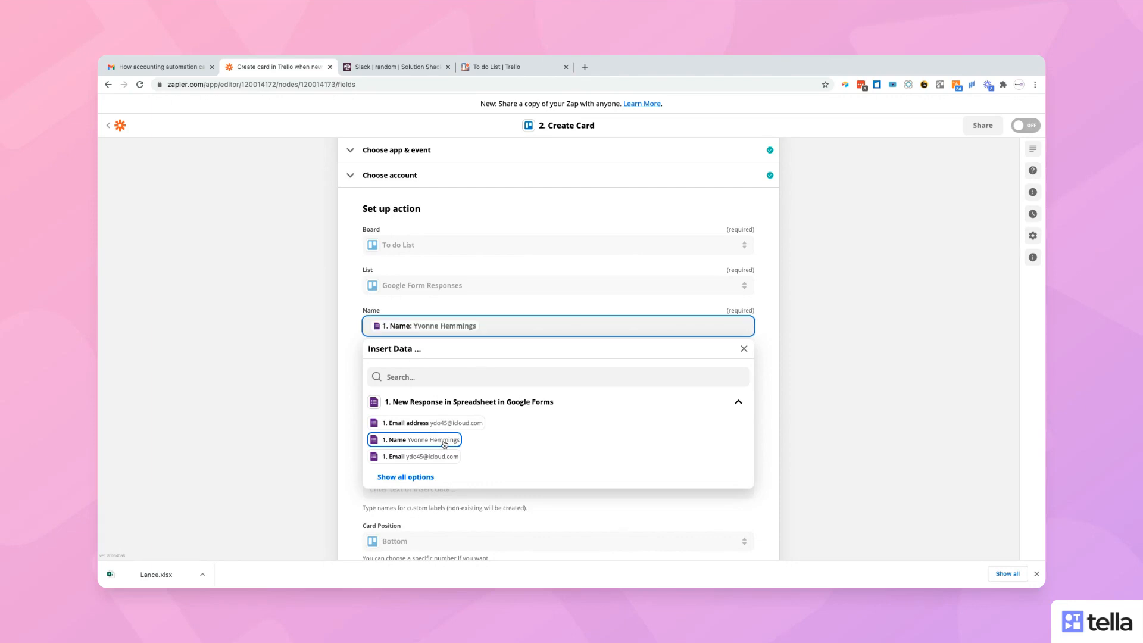
left_click(766, 382)
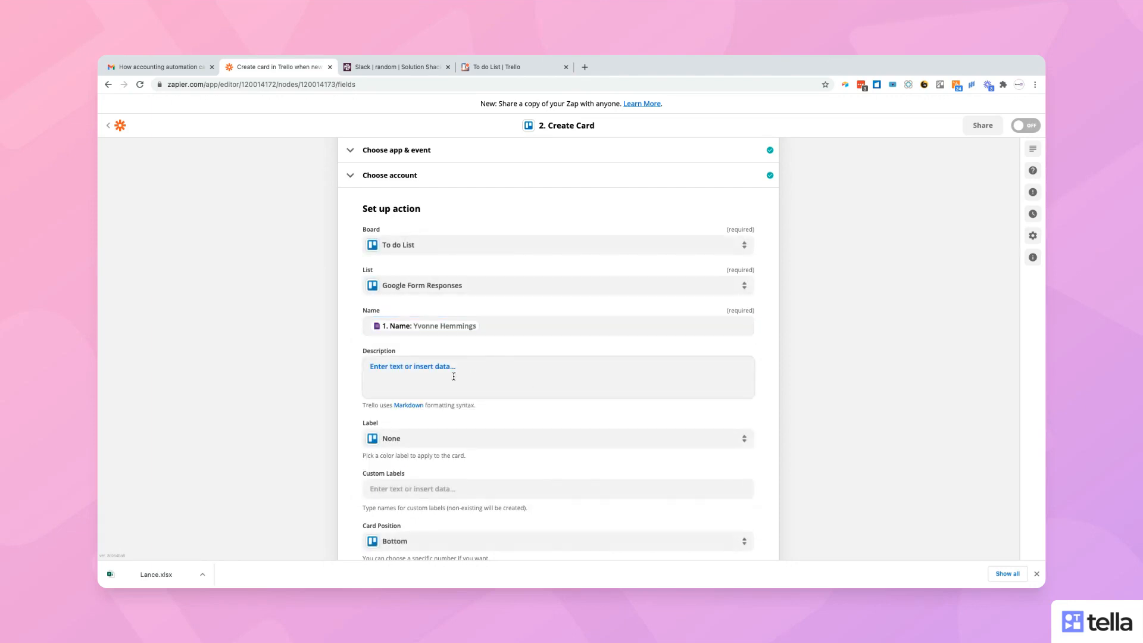
- Fill the card's description with the response's Email address, Add to Mailing List and Phone number fields, each on its own line
left_click(409, 366)
scroll(538, 493, "down", 1)
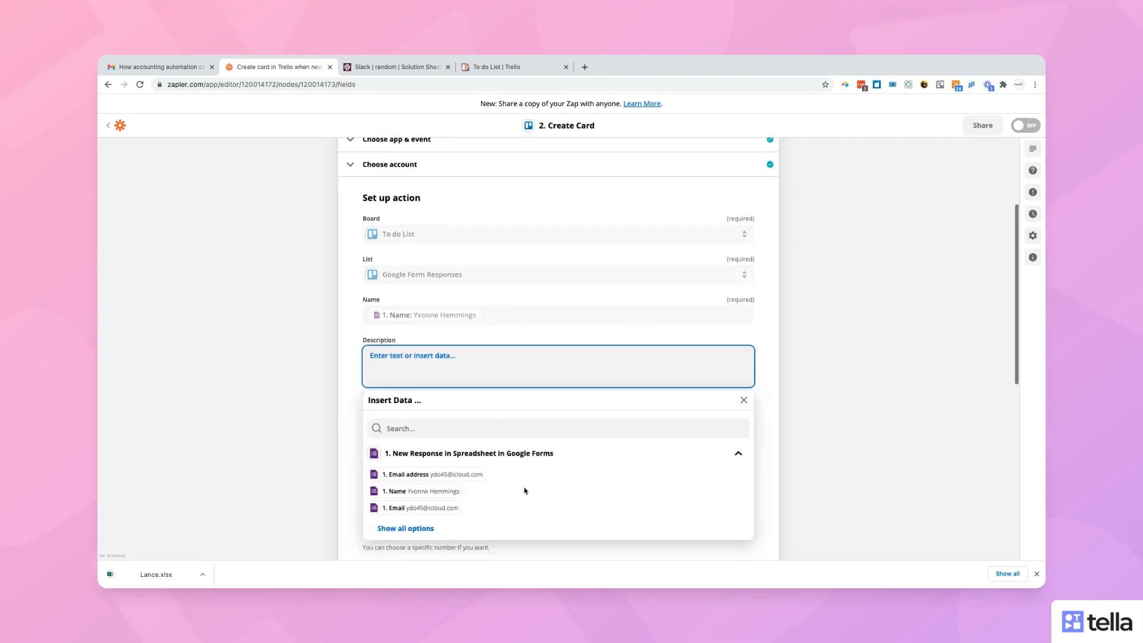
left_click(447, 475)
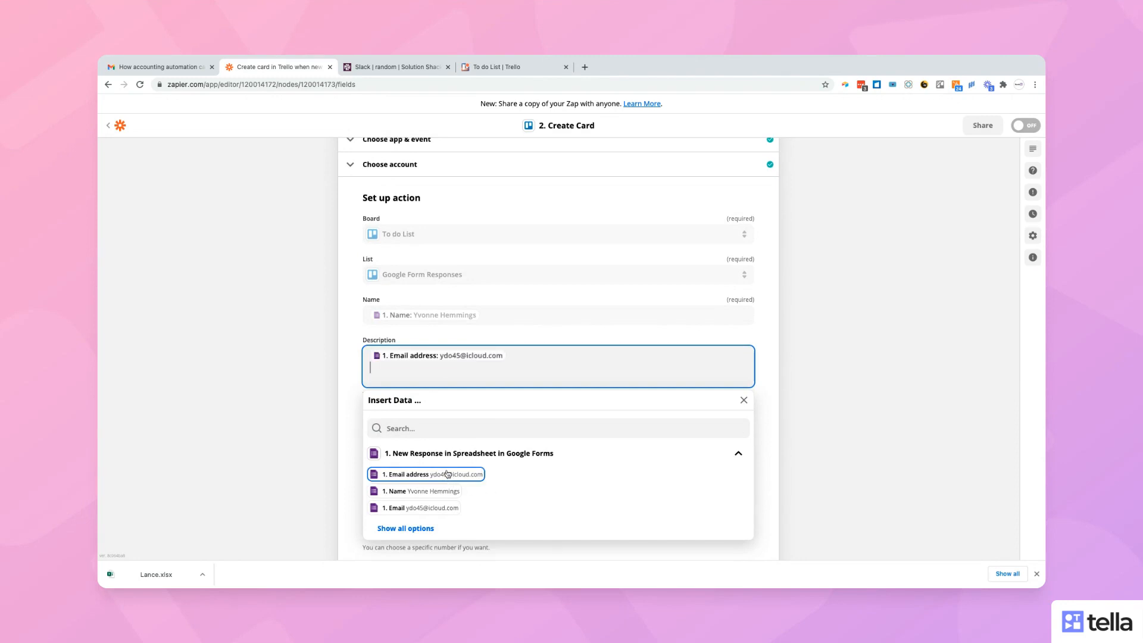
left_click(399, 528)
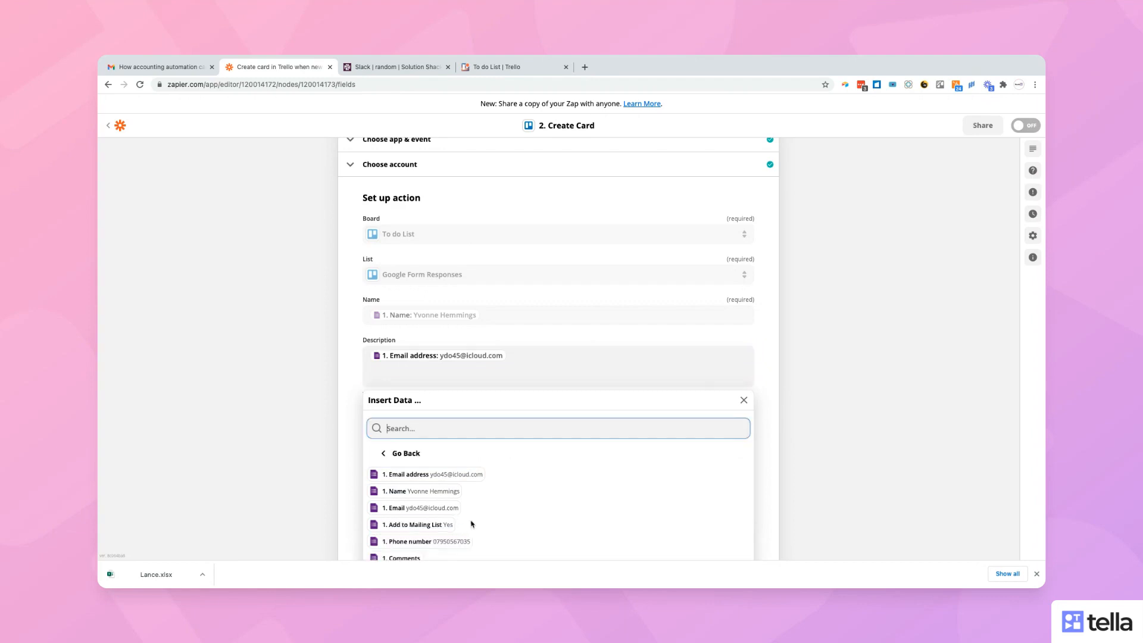
scroll(472, 523, "down", 1)
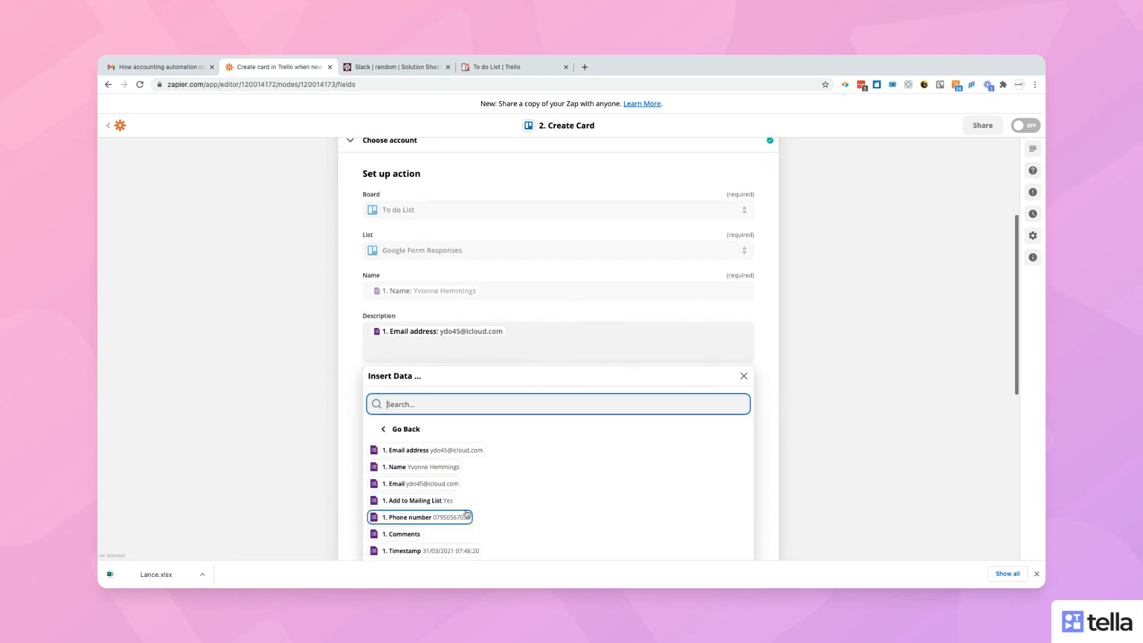
left_click(424, 501)
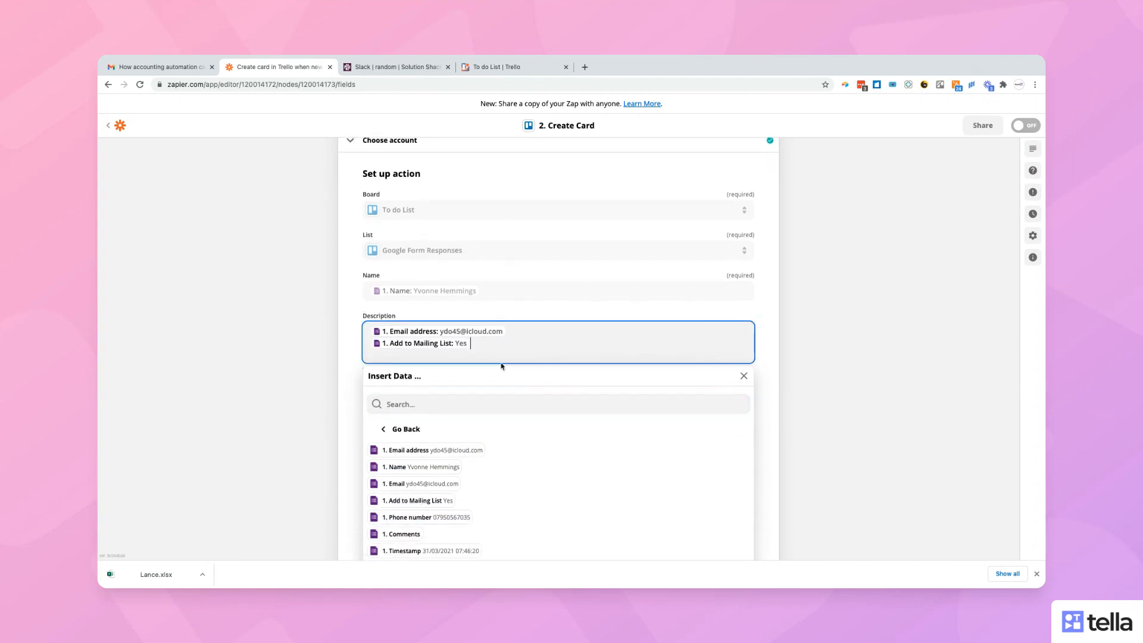
key("Return")
left_click(452, 519)
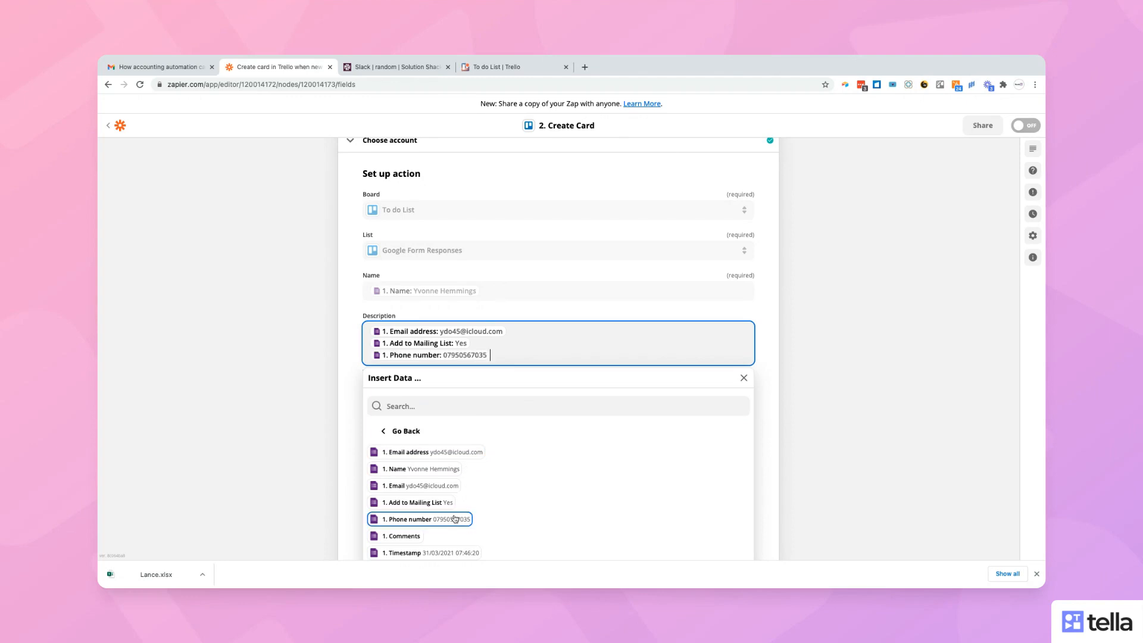
left_click(757, 446)
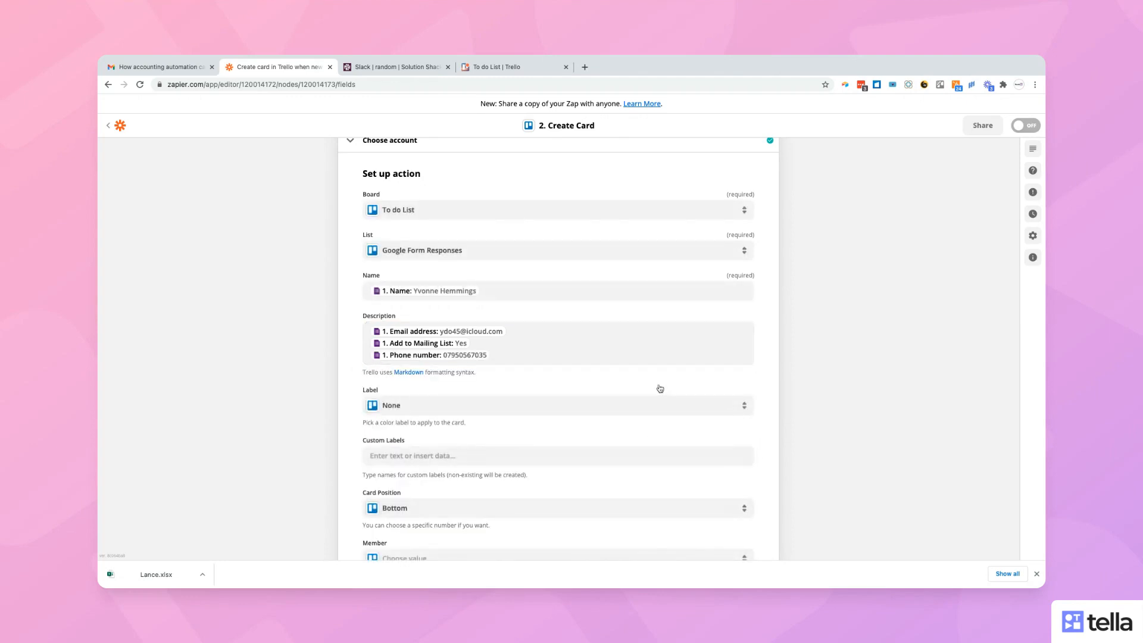
- Set the card's label to Orange and its card position to Top
left_click(425, 410)
scroll(630, 512, "down", 1)
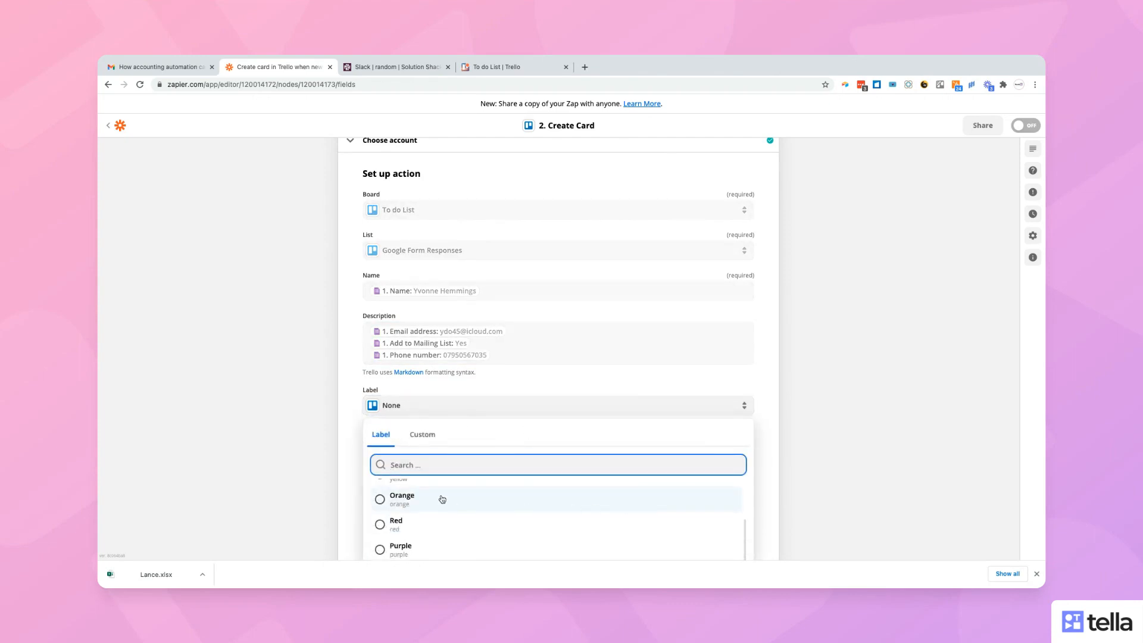
left_click(442, 499)
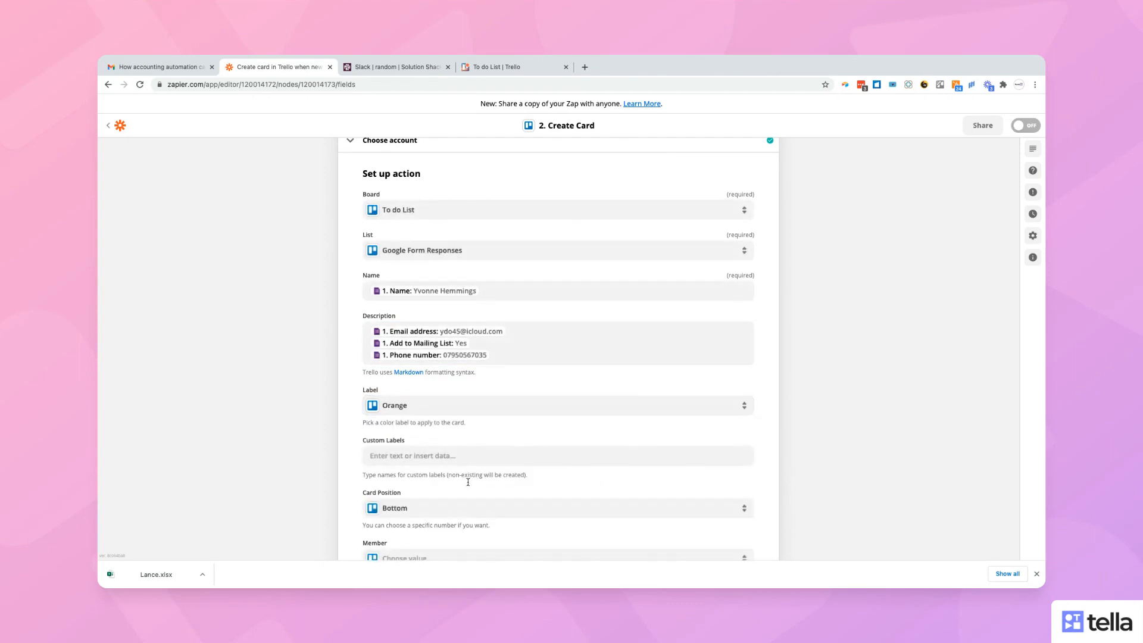
scroll(761, 476, "down", 3)
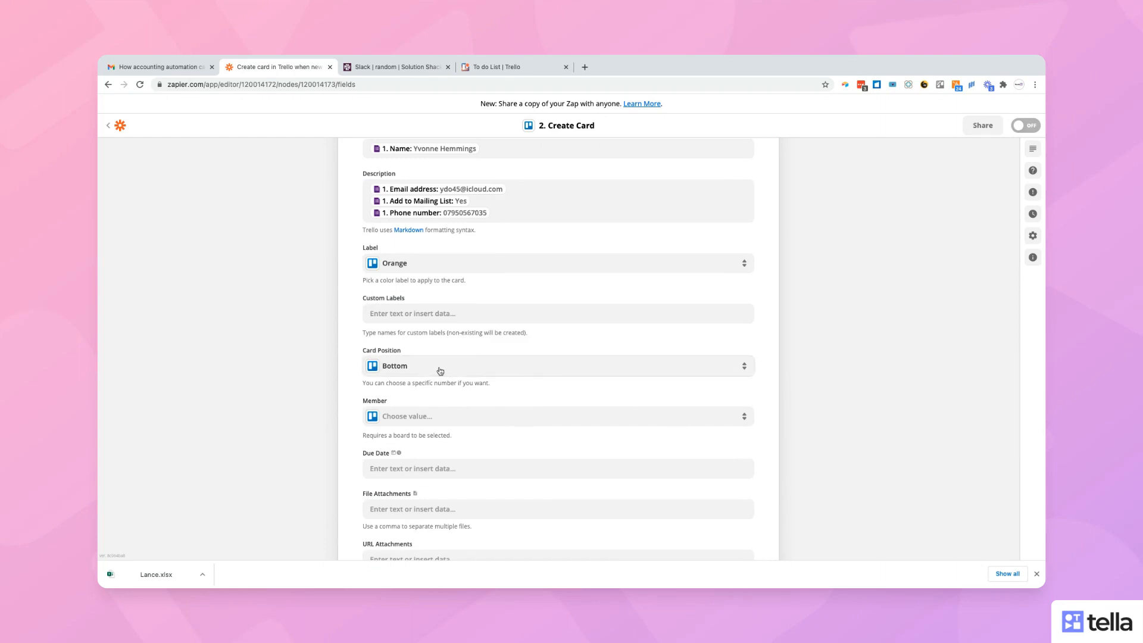
left_click(420, 374)
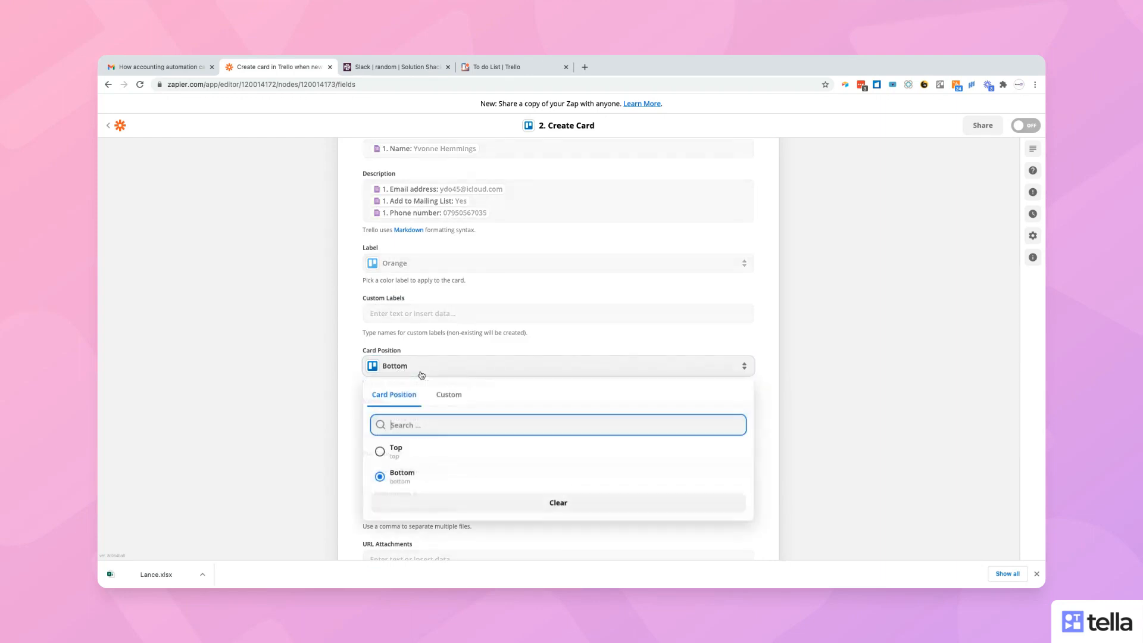
left_click(396, 452)
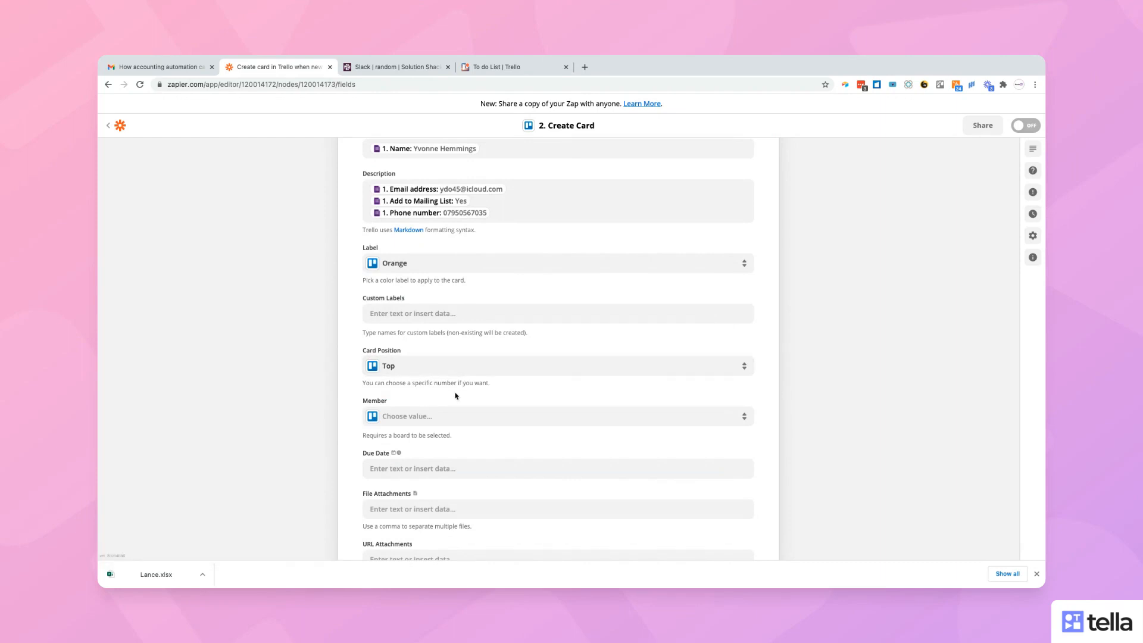
- Assign the only listed board member to the card and continue to the action test
left_click(419, 420)
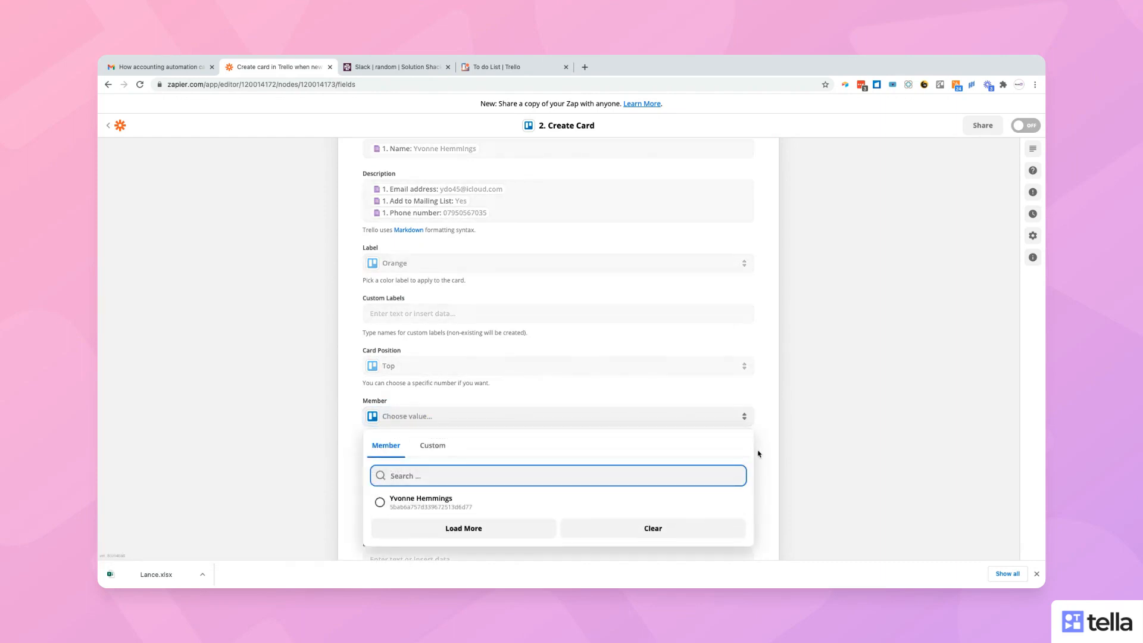
scroll(759, 454, "down", 2)
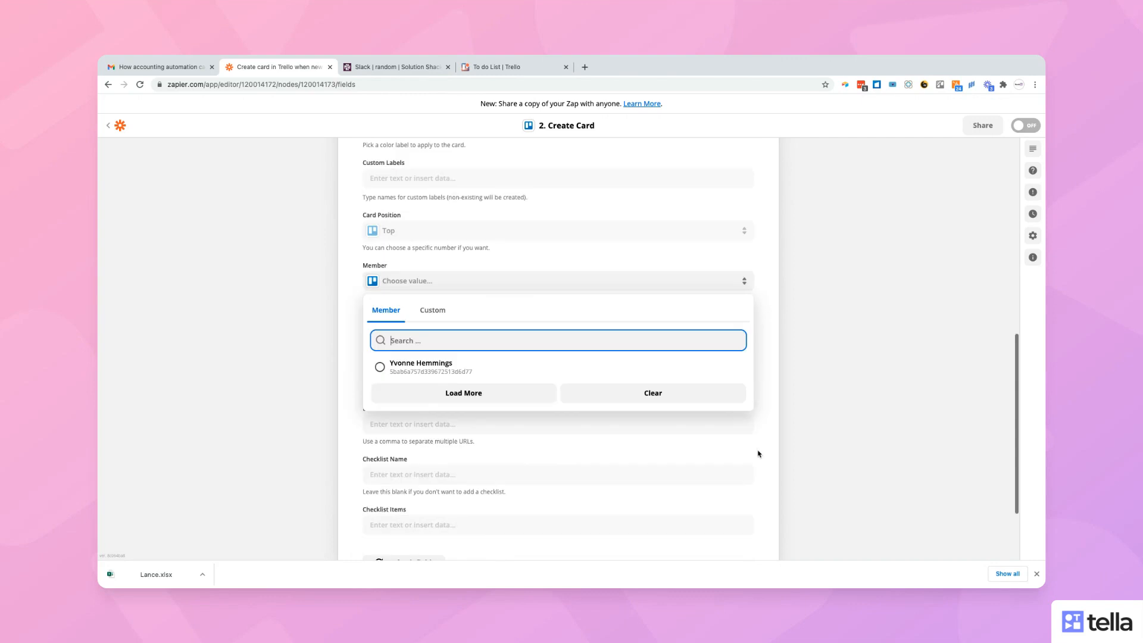
left_click(381, 368)
scroll(603, 387, "down", 2)
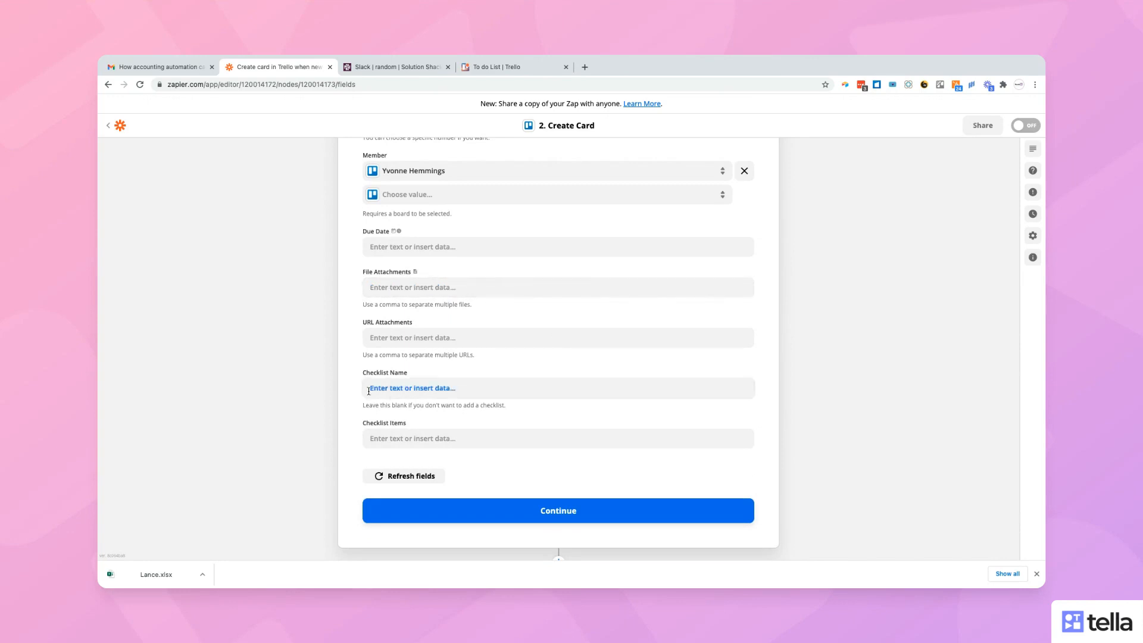
left_click(563, 512)
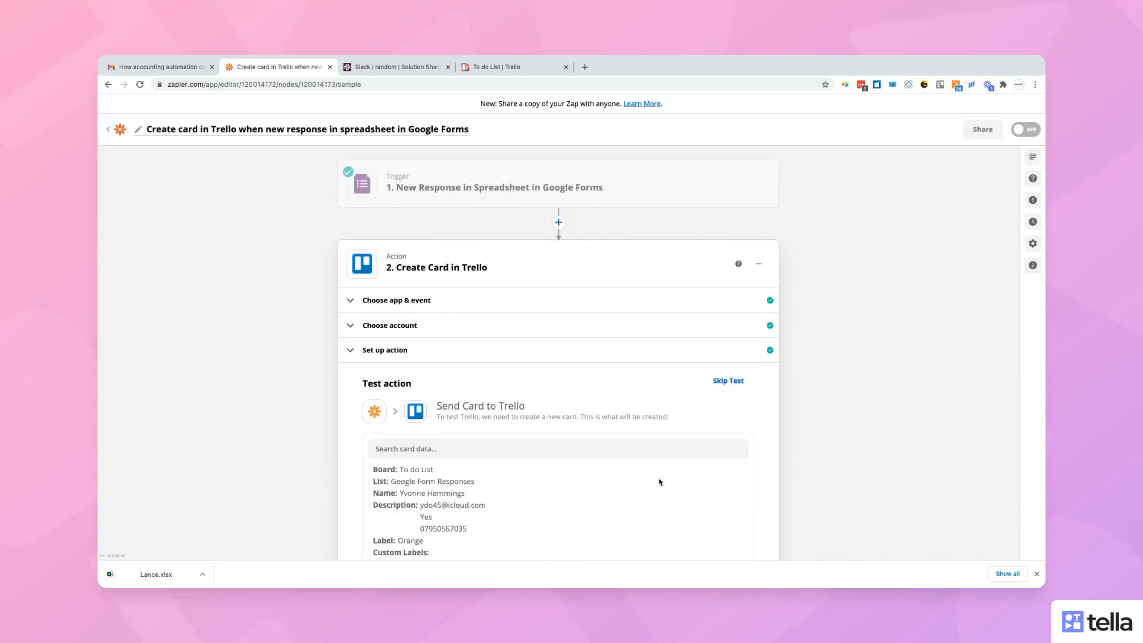
- Review the card data that the action sends to Trello and run the test with review
scroll(745, 472, "down", 5)
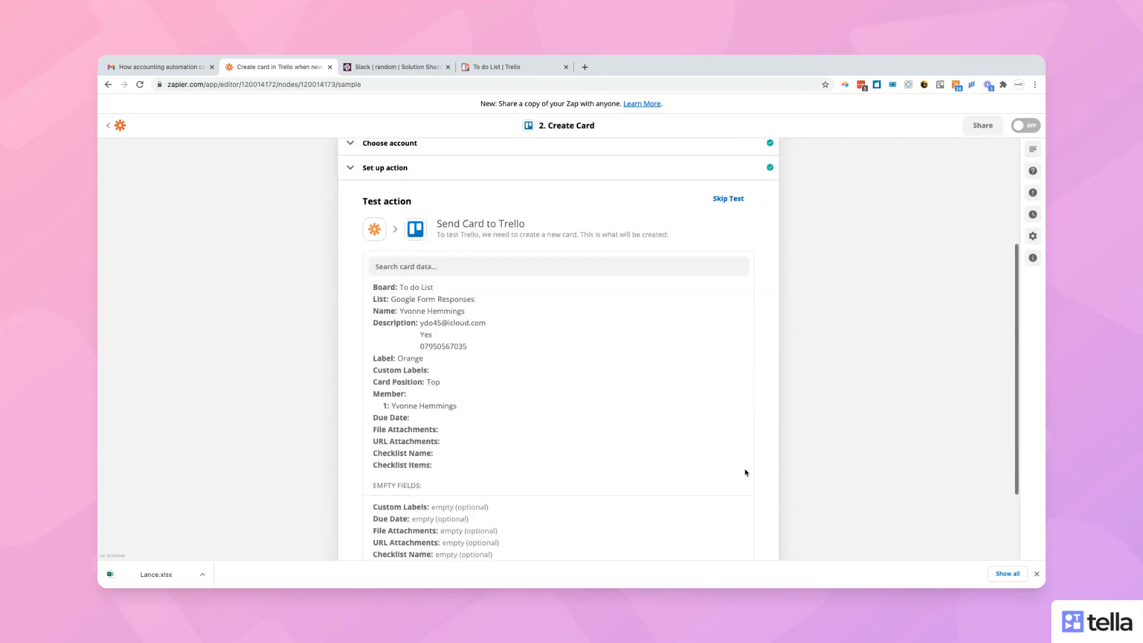
scroll(746, 472, "down", 2)
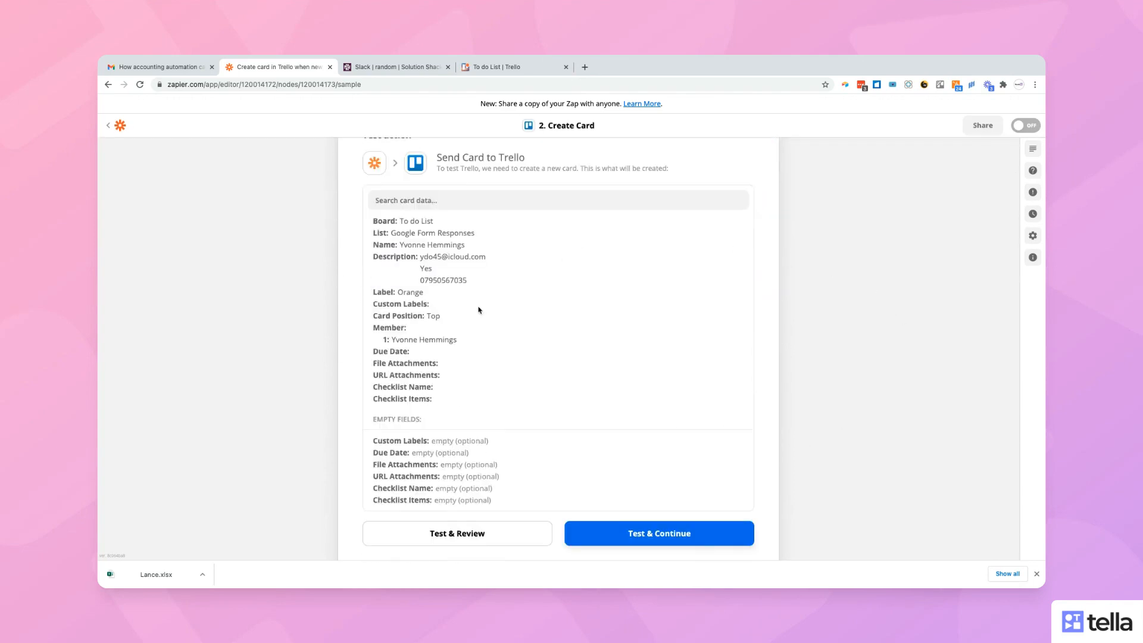
left_click(475, 536)
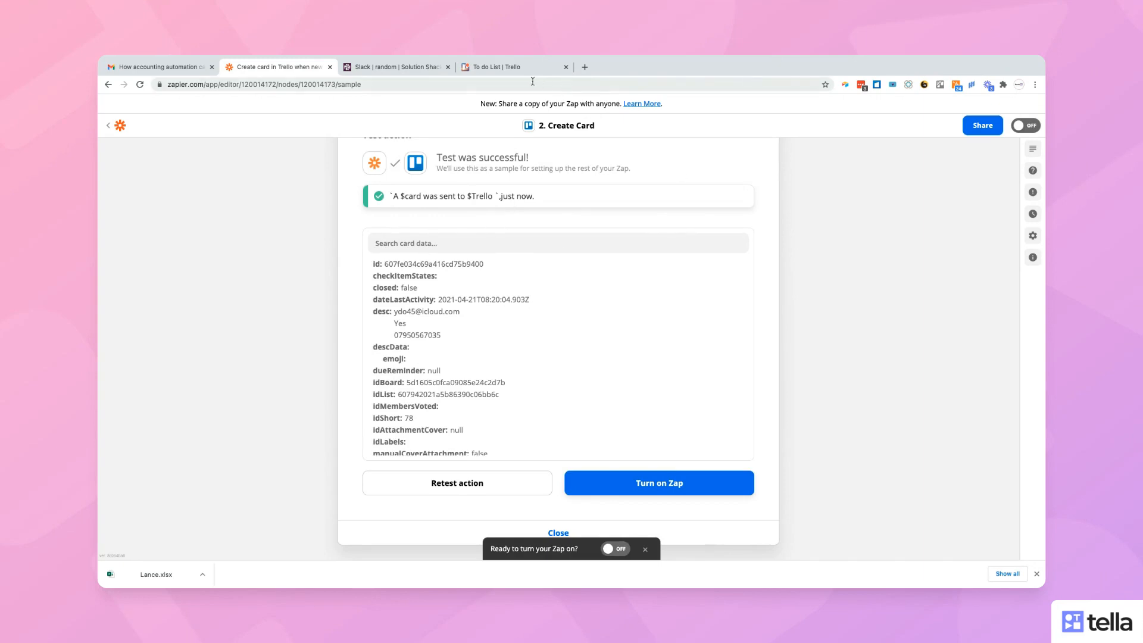
- Switch to the Trello board, open the test card in the Google Form Responses list to check its details, and close it
left_click(513, 67)
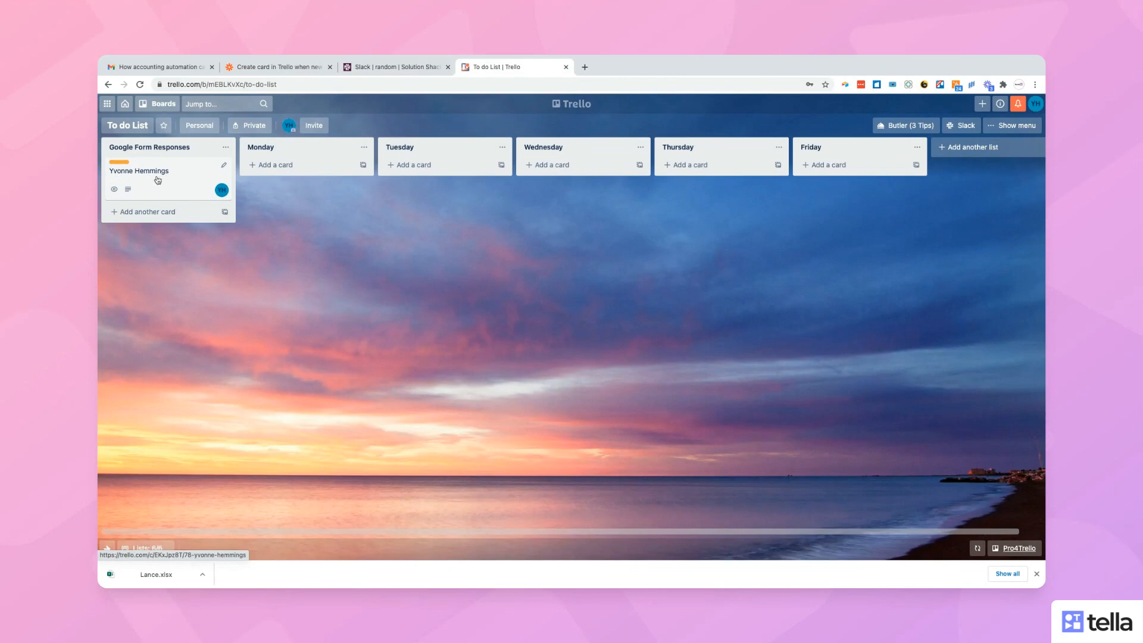
left_click(176, 190)
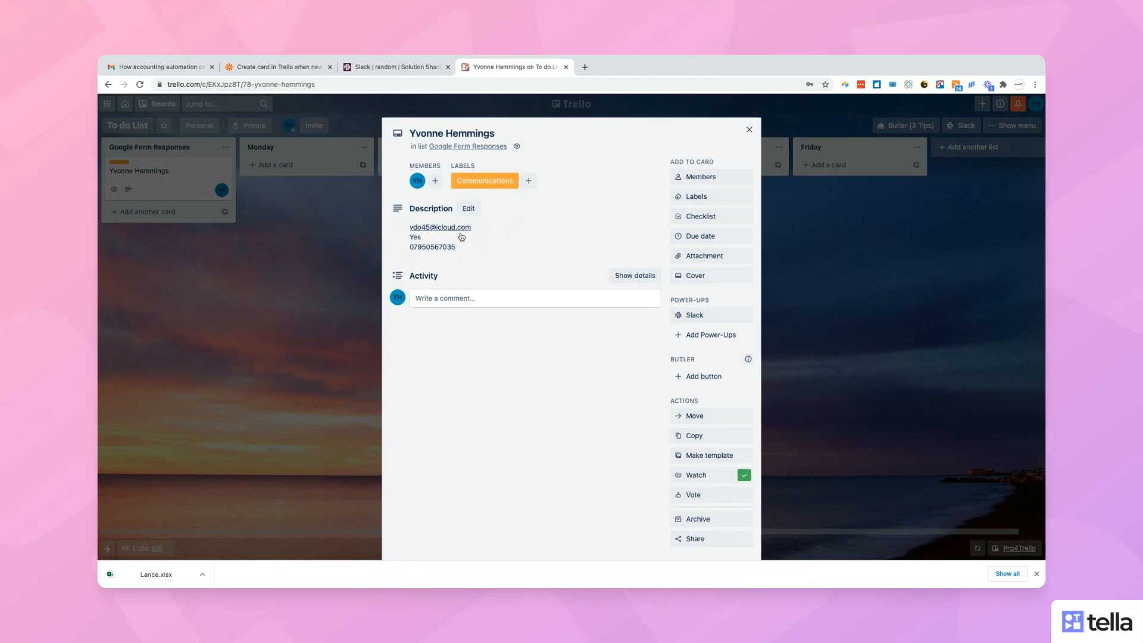
left_click(749, 130)
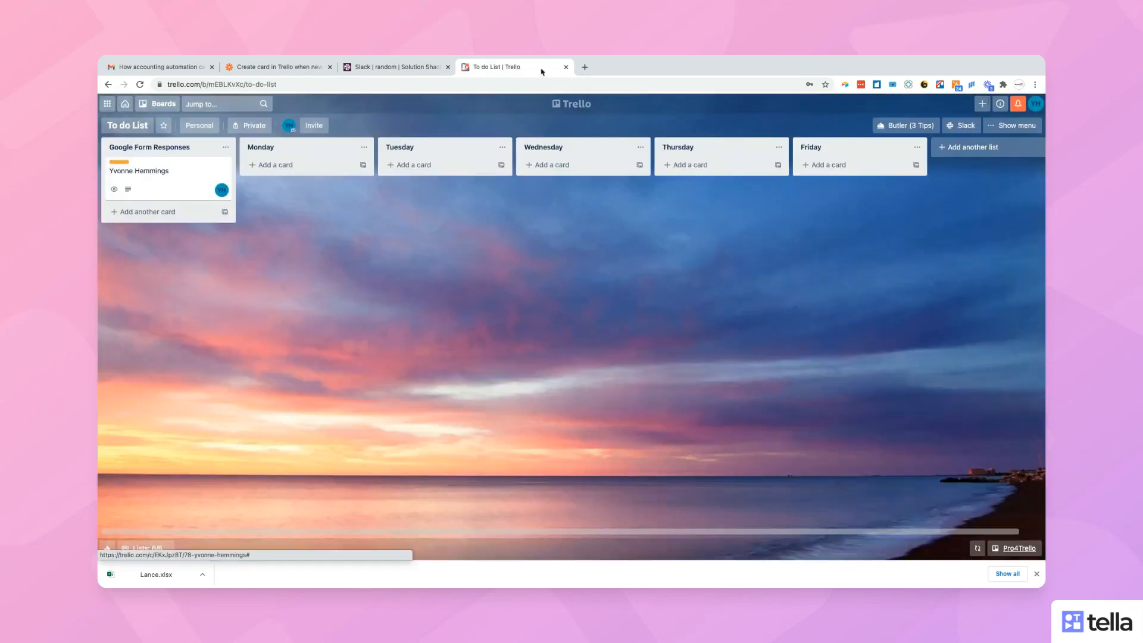
- Return to the Zapier editor and close the tested Create Card action
left_click(285, 66)
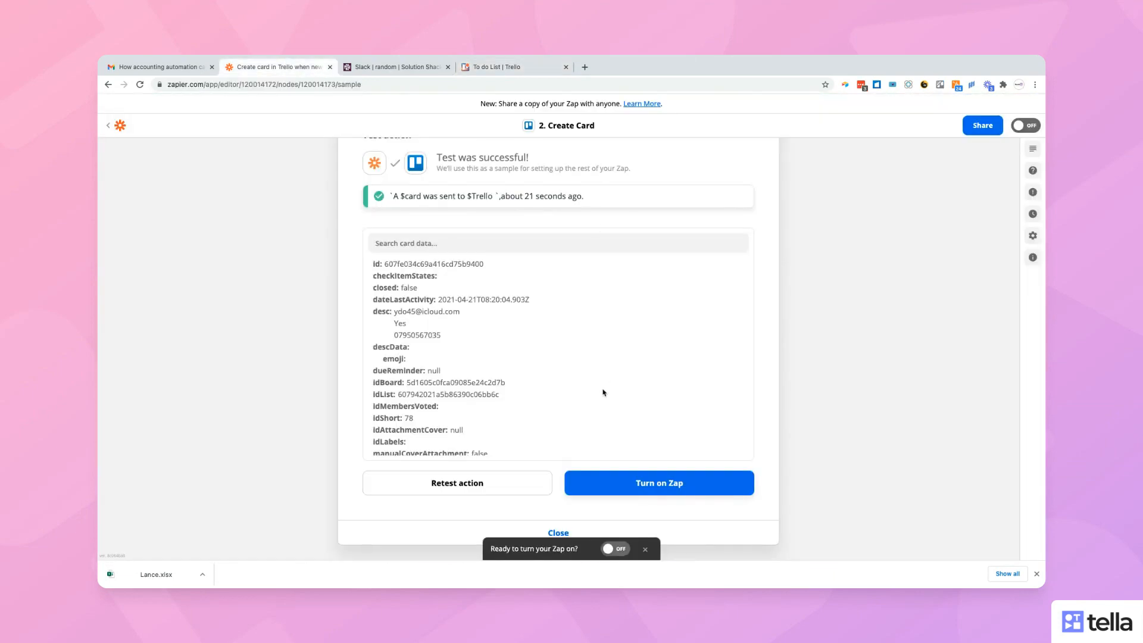
left_click(559, 532)
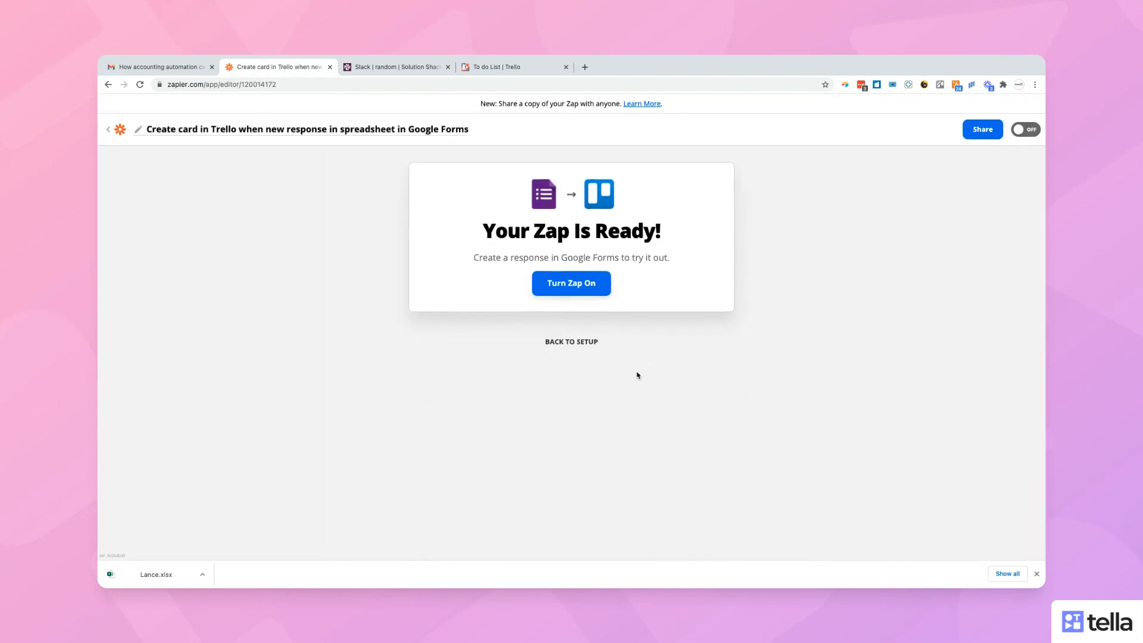
- Return to the Zap's setup and add a Slack action after the Create Card in Trello step
left_click(572, 341)
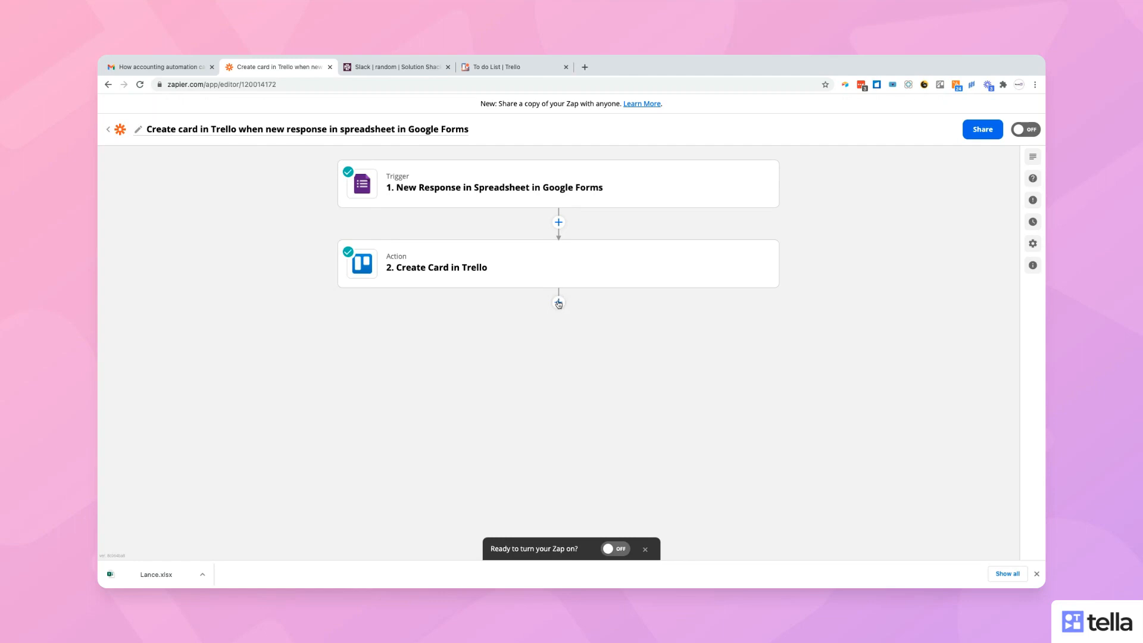
left_click(559, 302)
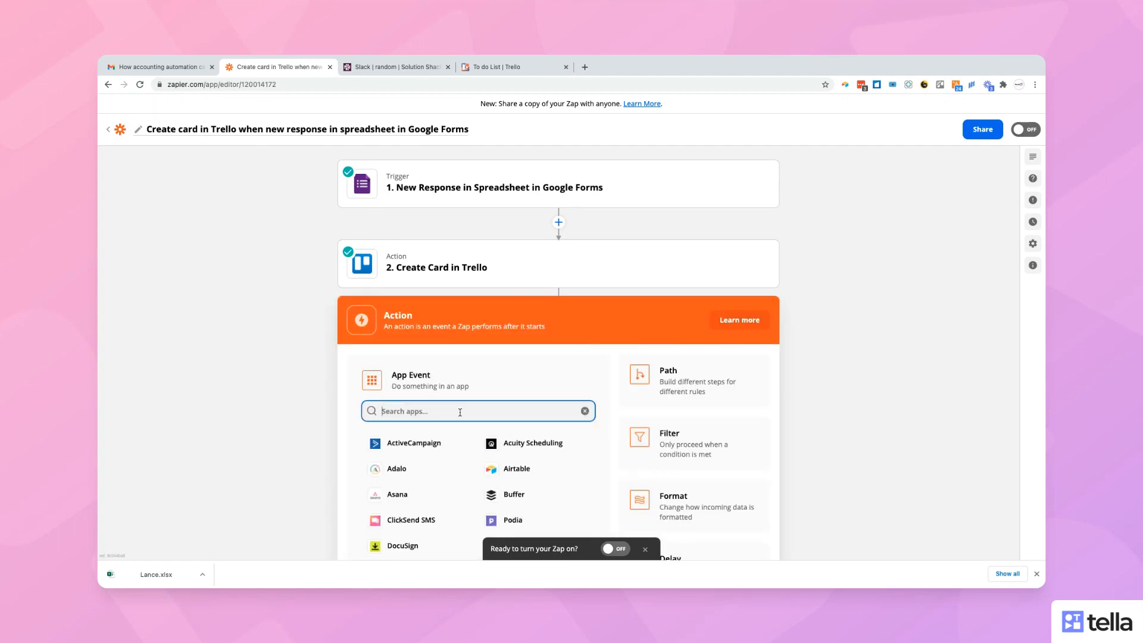
type("slack")
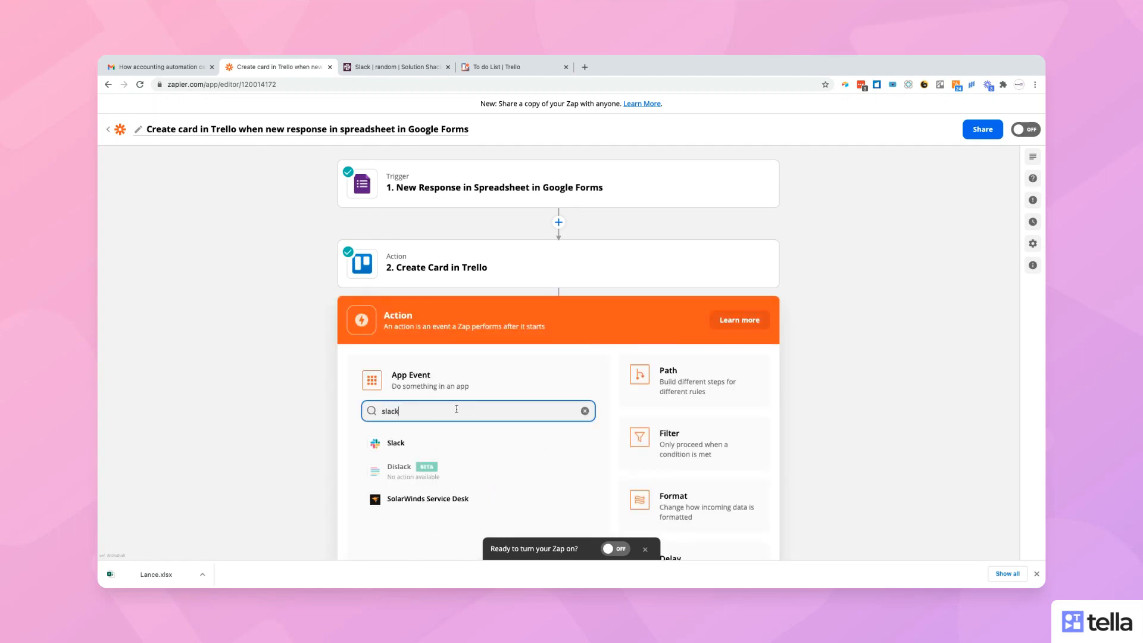
left_click(399, 441)
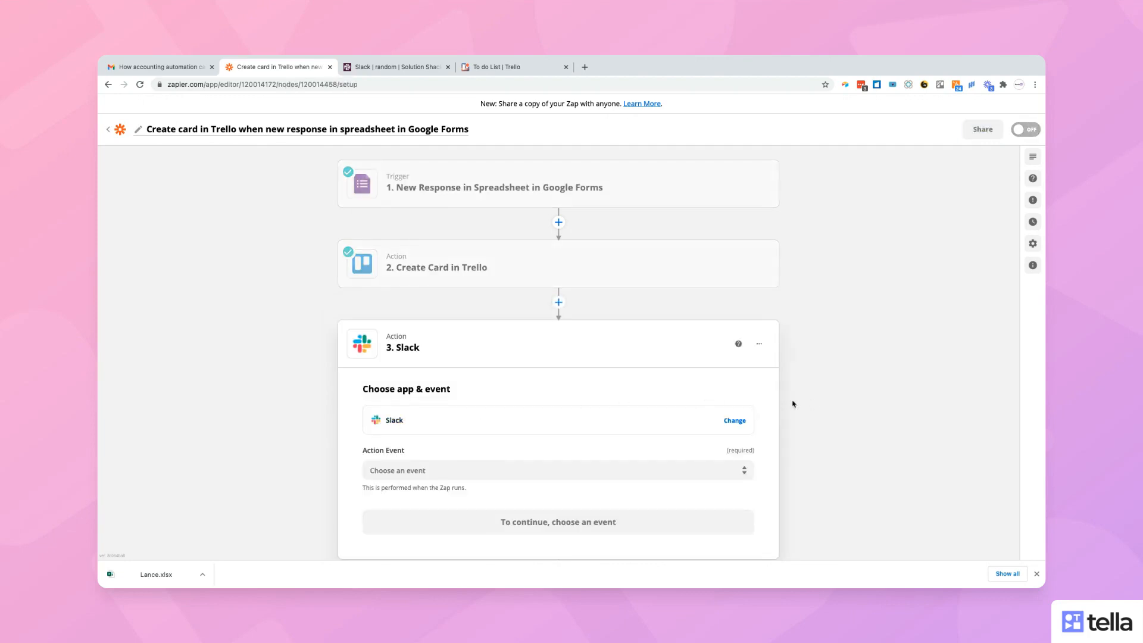
- Set the Slack action's event to Send Channel Message and continue to the account choice
scroll(816, 404, "down", 1)
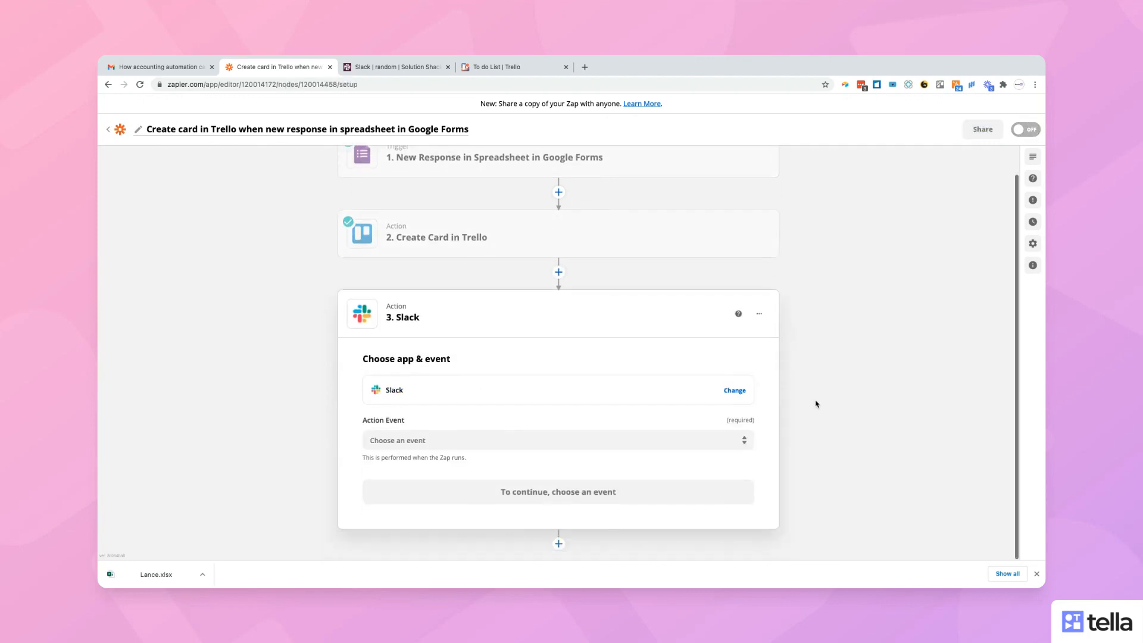
left_click(461, 443)
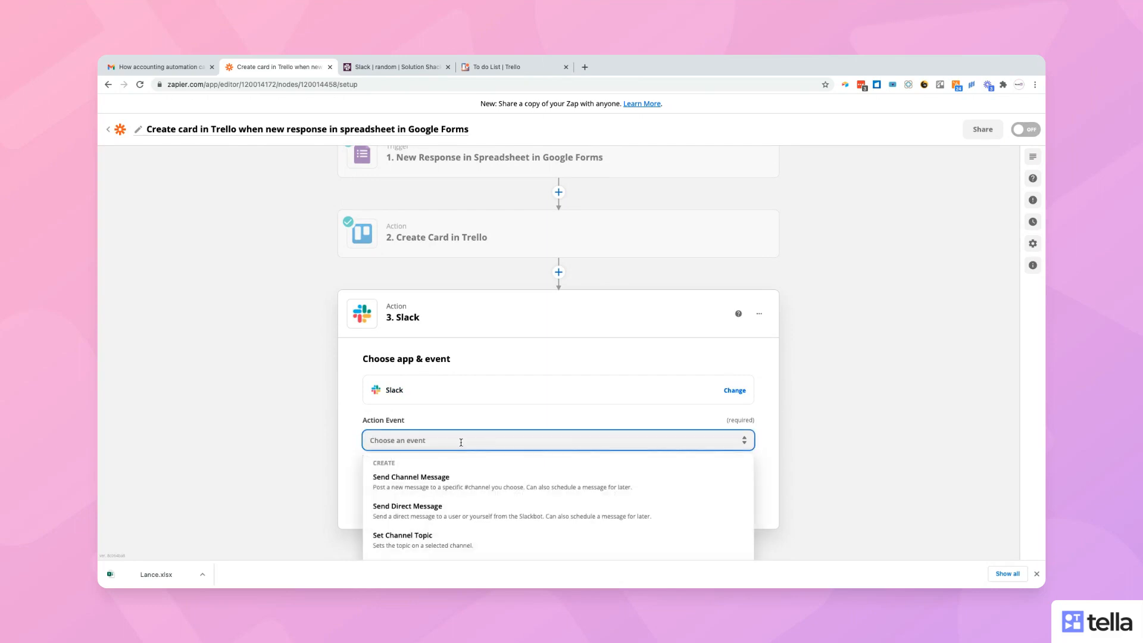
left_click(416, 476)
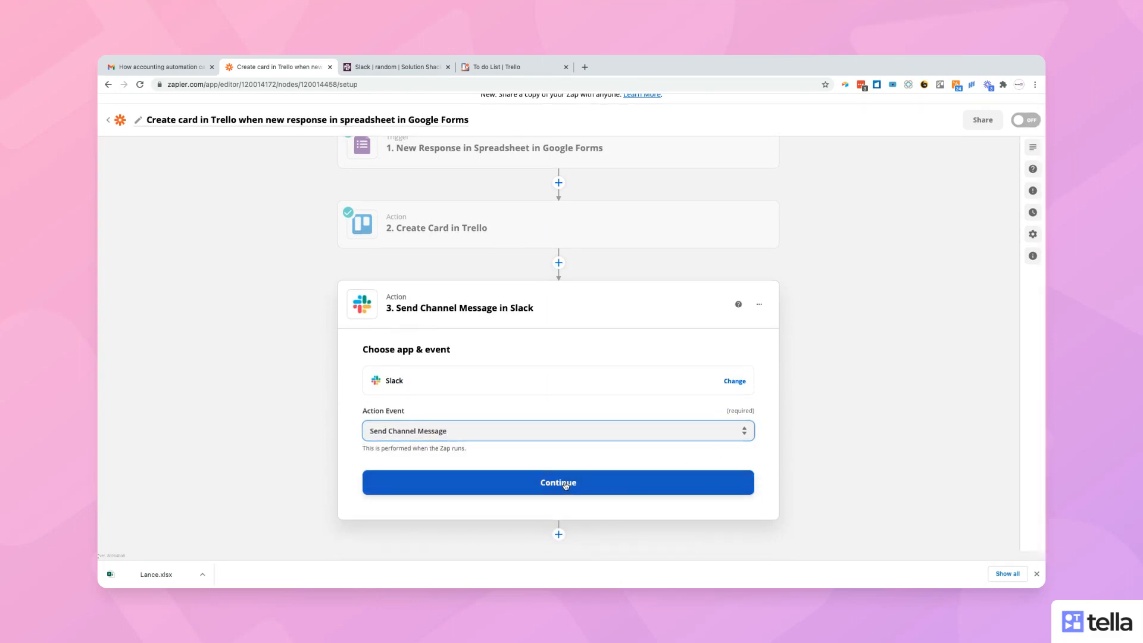
left_click(562, 489)
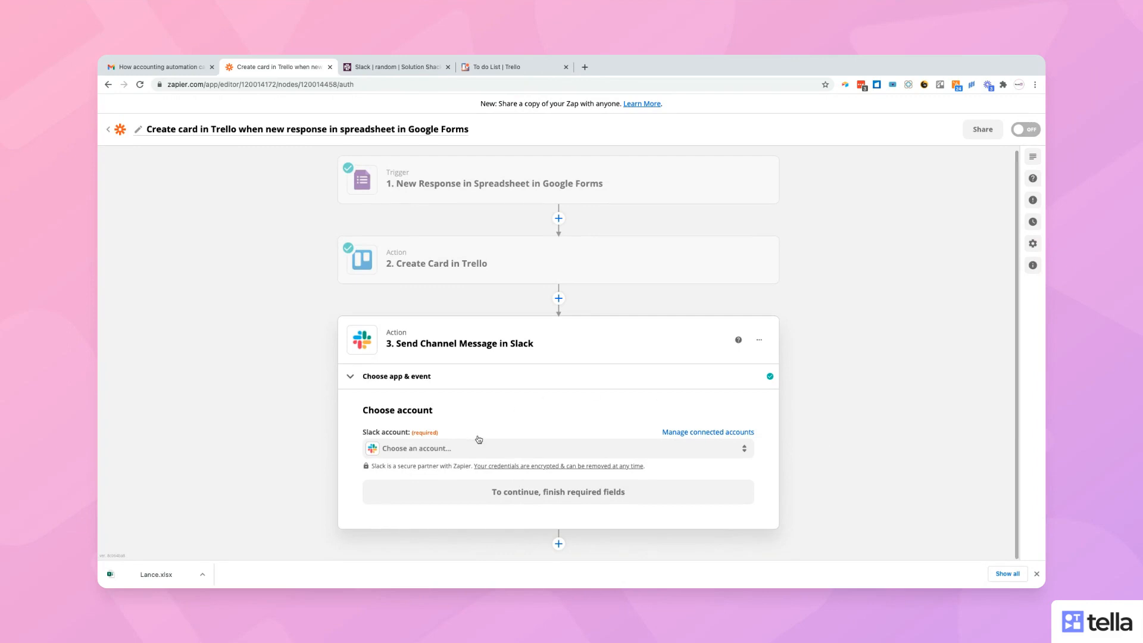
- Choose the Solution Shack Slack account for the action and continue to its setup
left_click(477, 453)
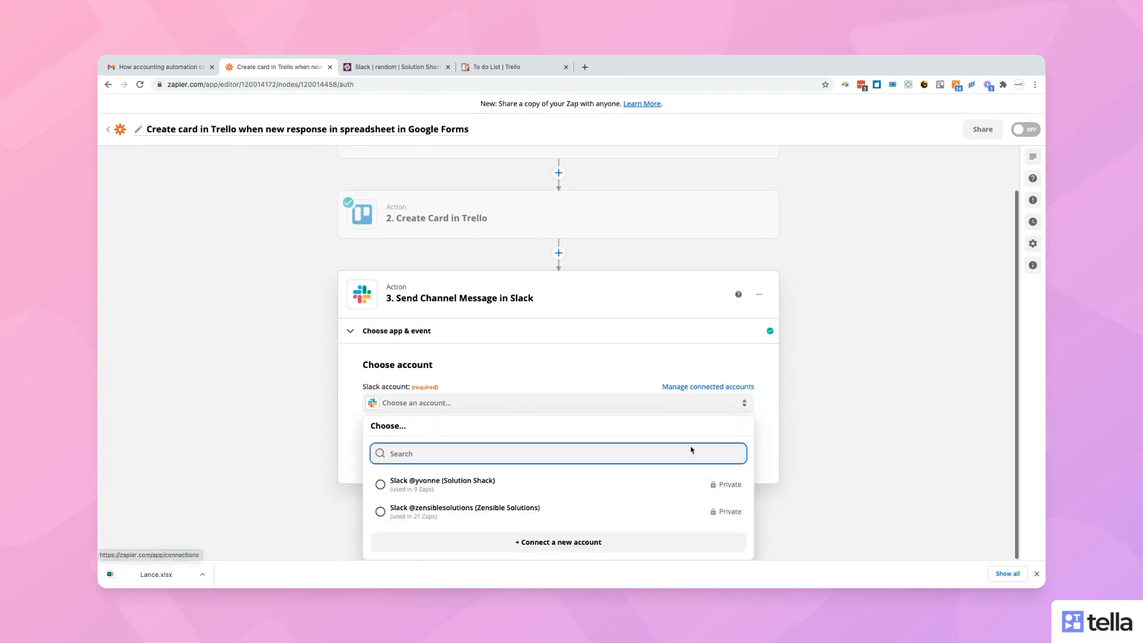
left_click(381, 487)
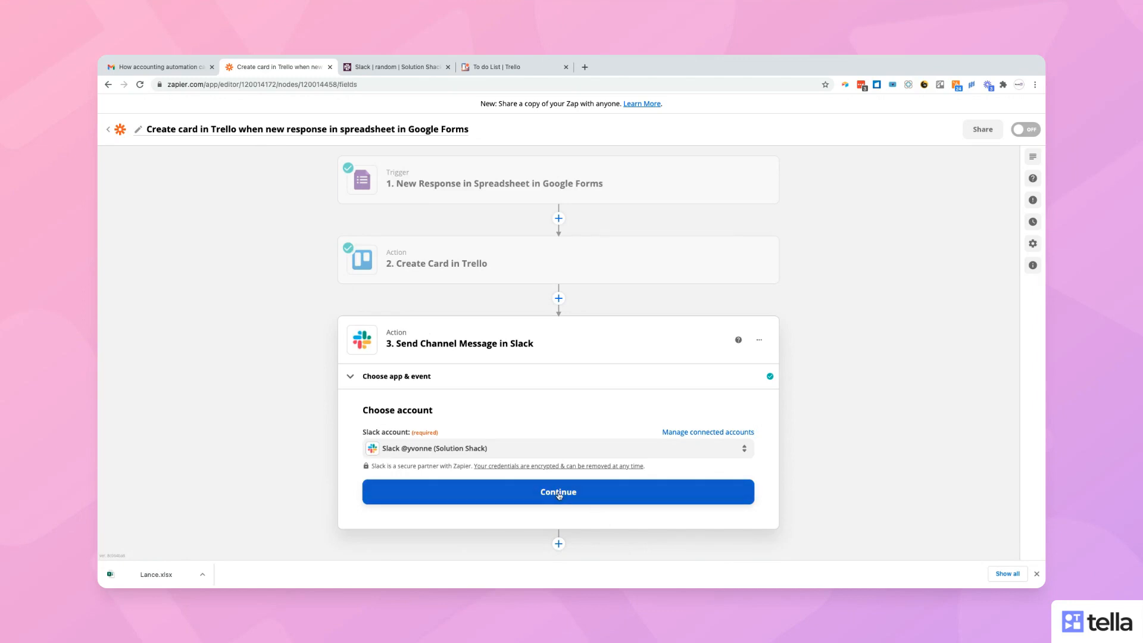
left_click(573, 491)
- Set the channel to random and the message text to "A new google response has been added to your To do List"
scroll(797, 427, "down", 3)
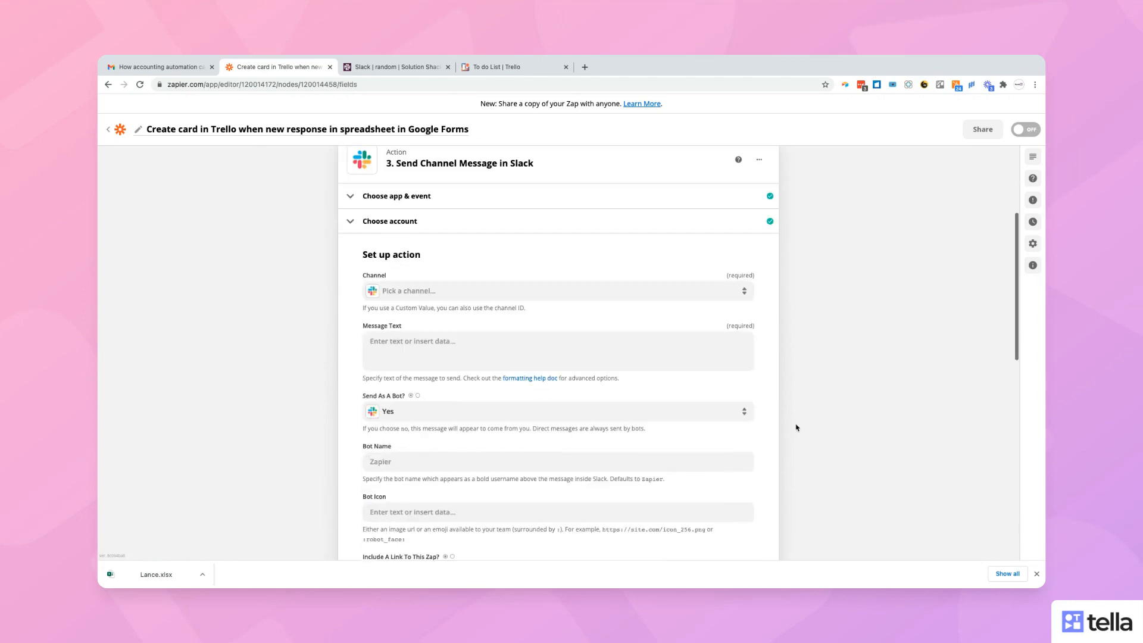
left_click(444, 294)
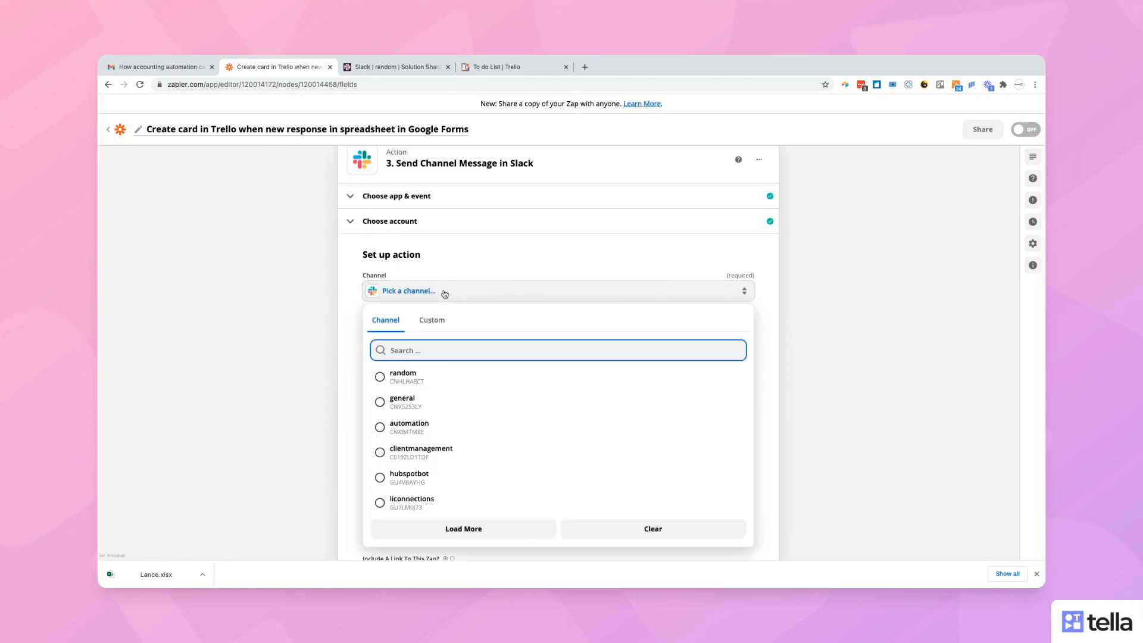
left_click(383, 381)
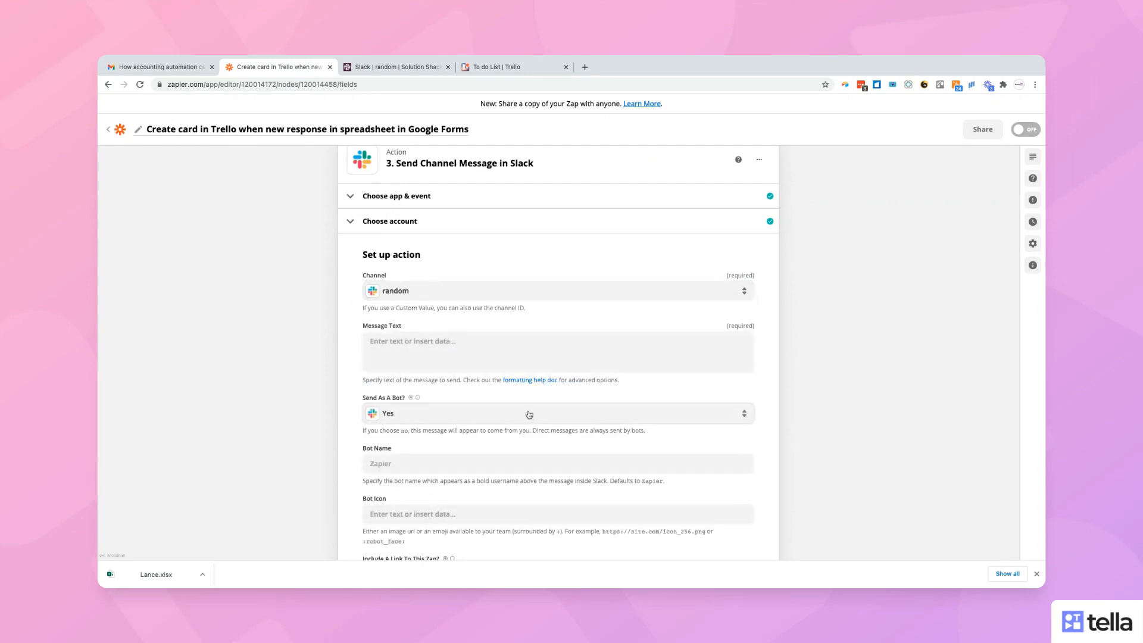
left_click(389, 359)
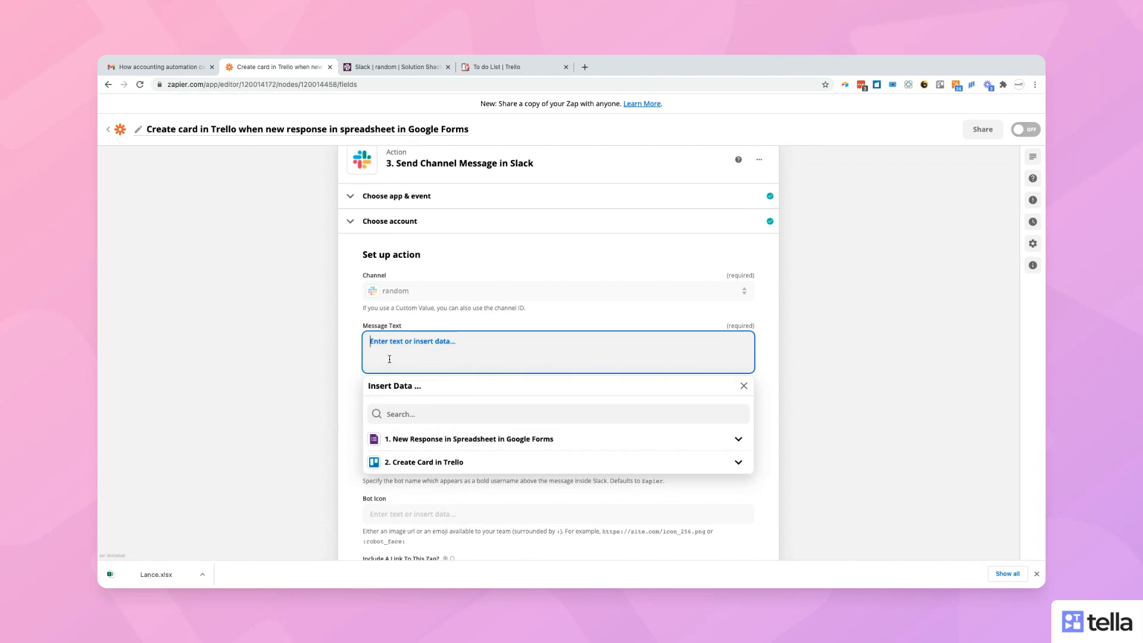
type("A new google response has been added to your T")
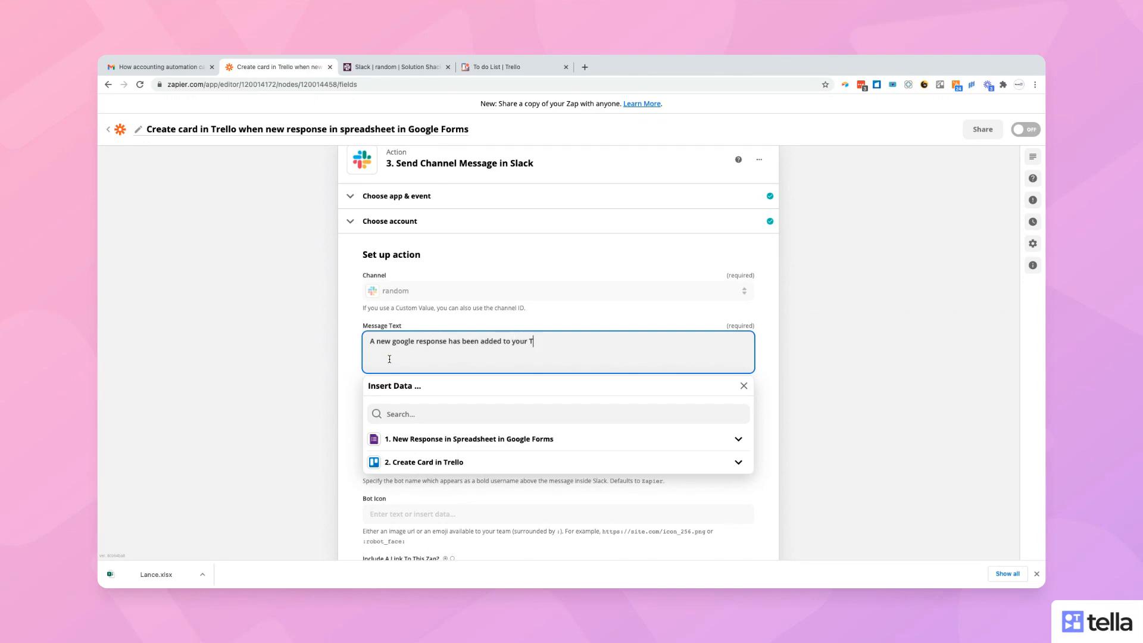
type("o do List")
left_click(766, 410)
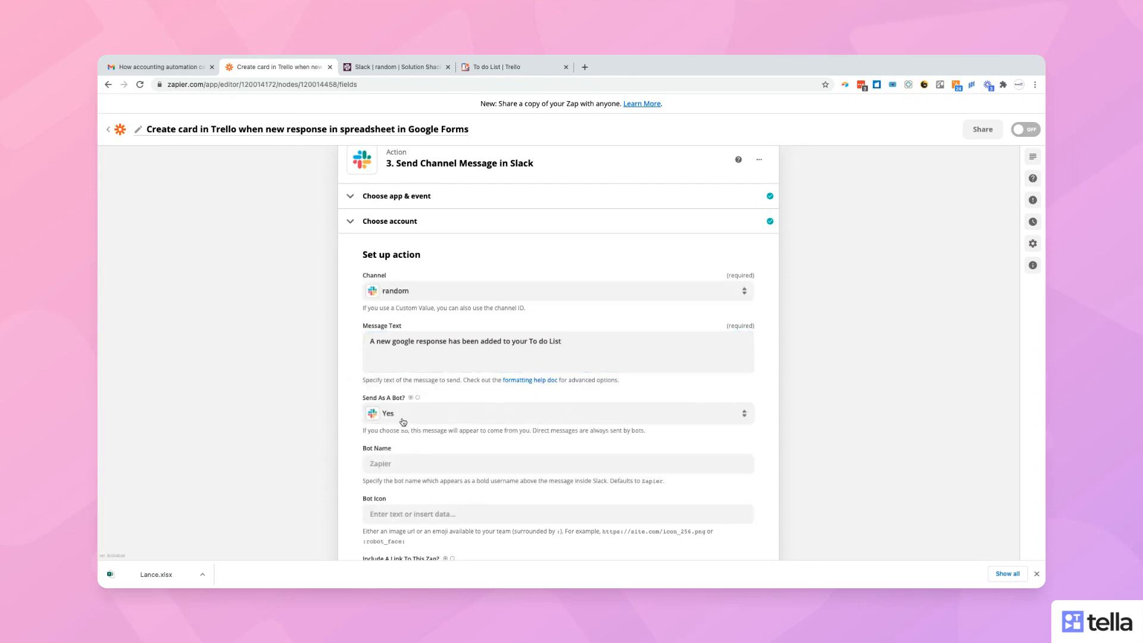
- Set the Slack message's bot name to "Google Form Response Bot"
left_click(398, 461)
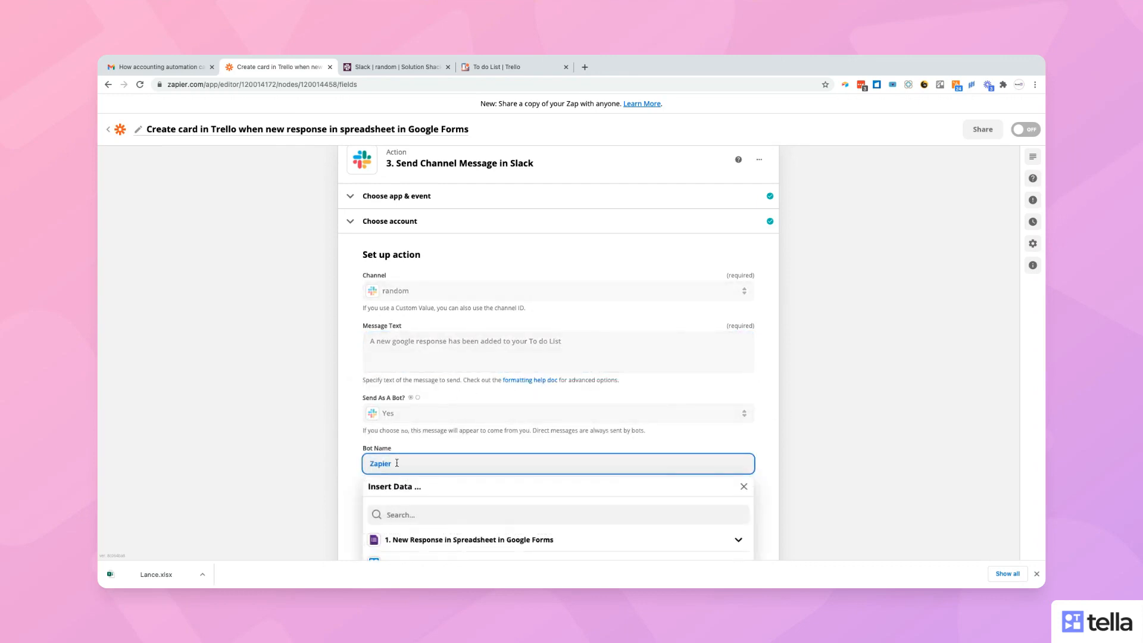
type("Google Form Response Bot")
scroll(769, 454, "down", 3)
left_click(762, 348)
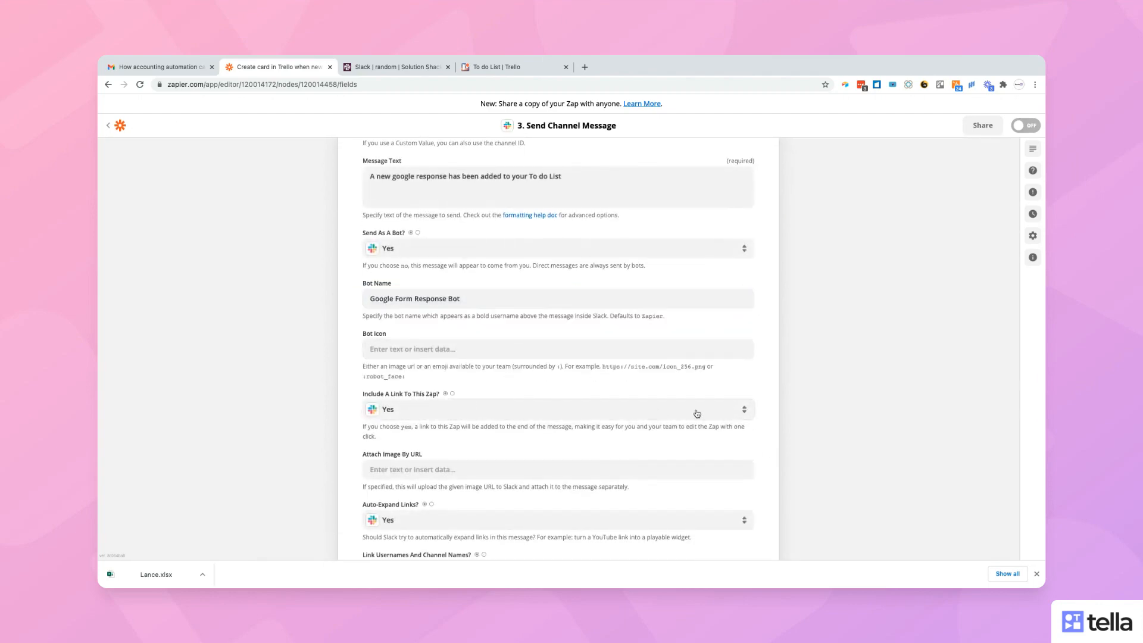
- Continue to the Slack action test, review the channel message data, and run the test with review
scroll(696, 413, "down", 3)
scroll(697, 414, "down", 3)
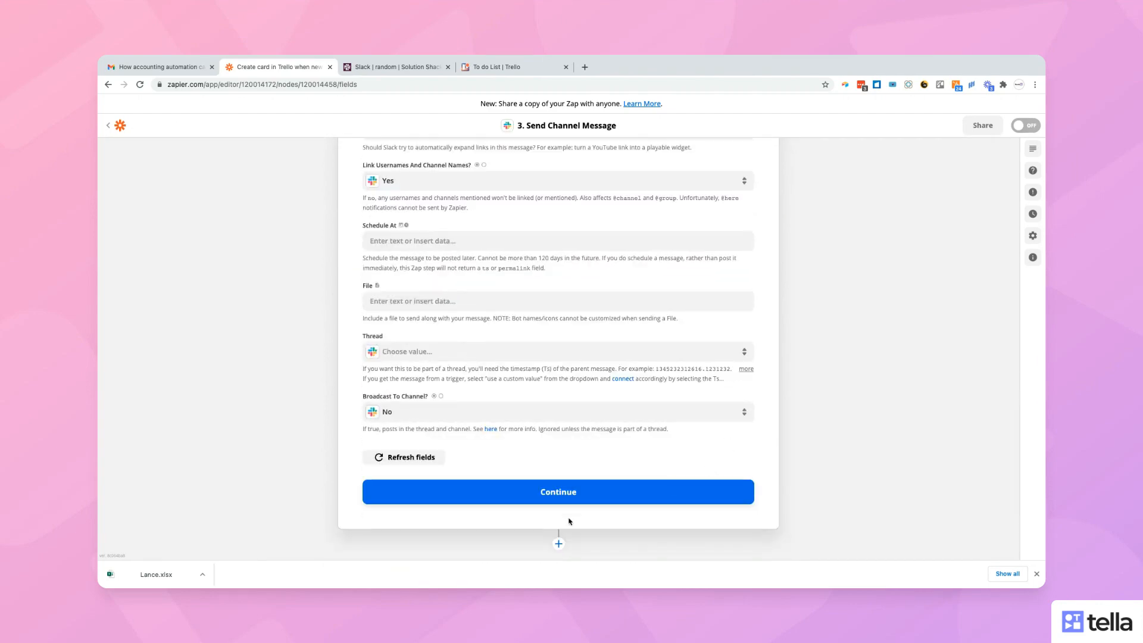
left_click(560, 503)
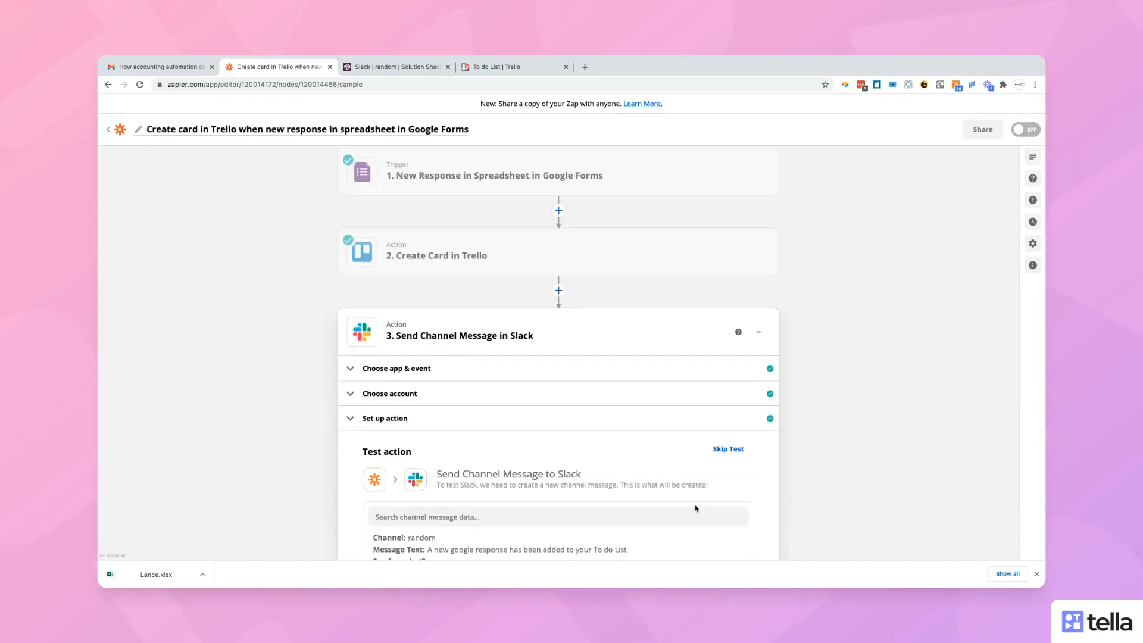
scroll(695, 507, "down", 5)
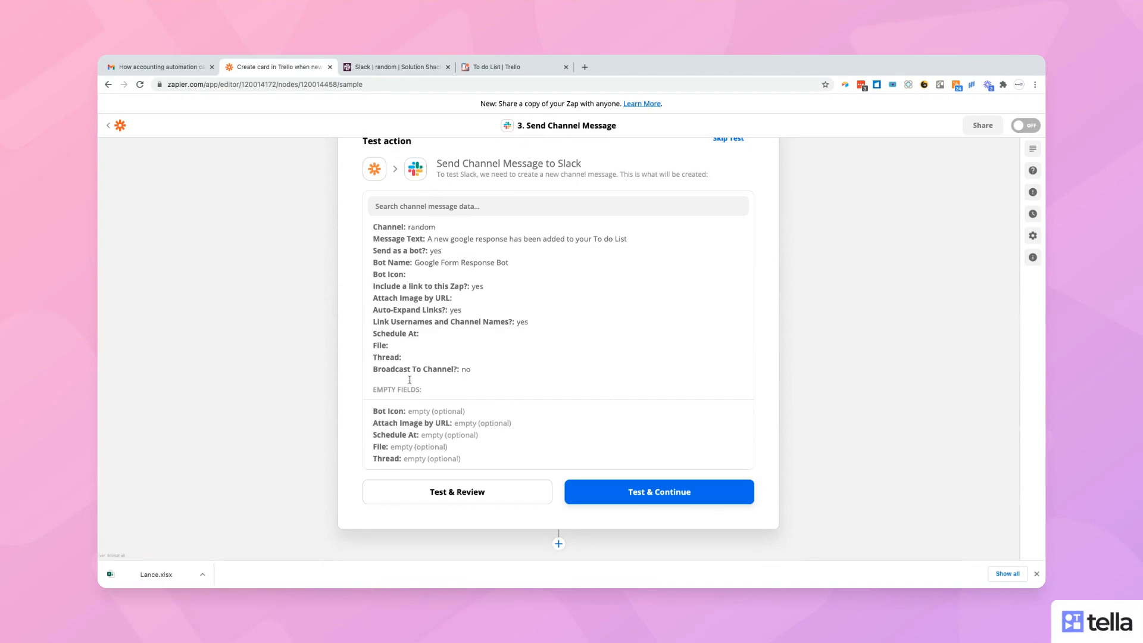
left_click(451, 495)
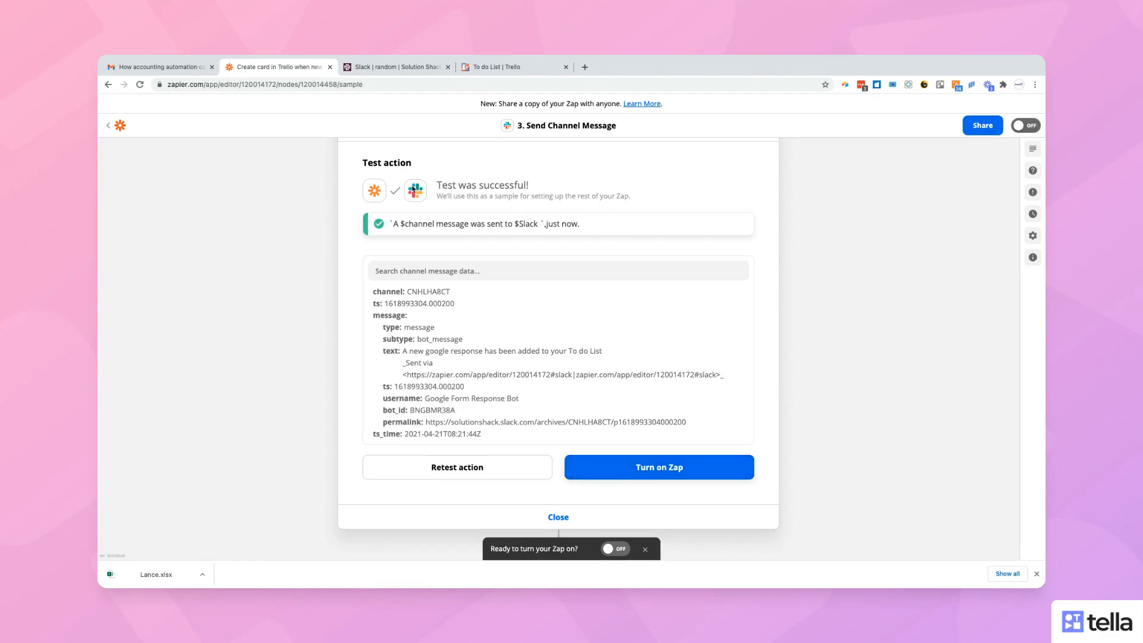
- Check the test message in Slack's random channel, then return to the Zapier editor and close the tested Send Channel Message action
left_click(398, 68)
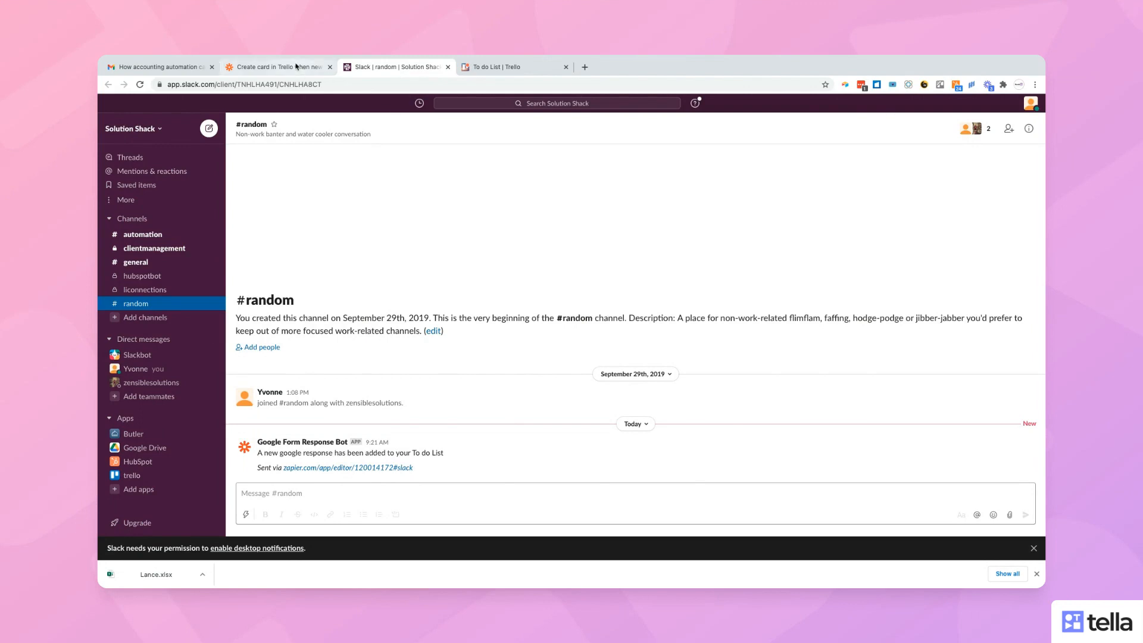
left_click(296, 66)
left_click(576, 518)
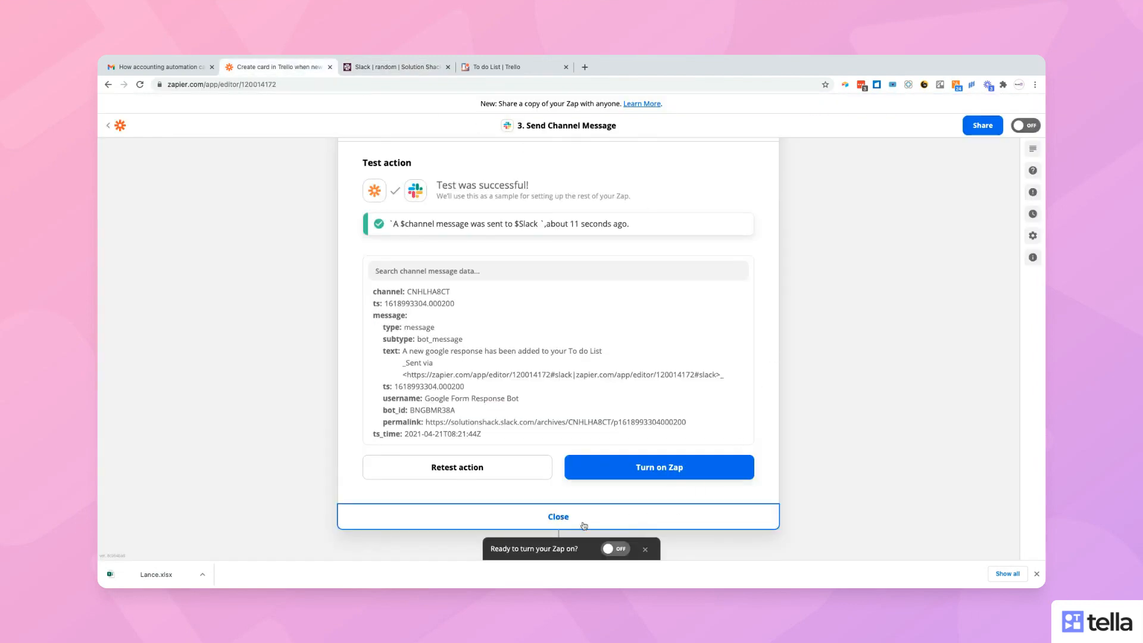